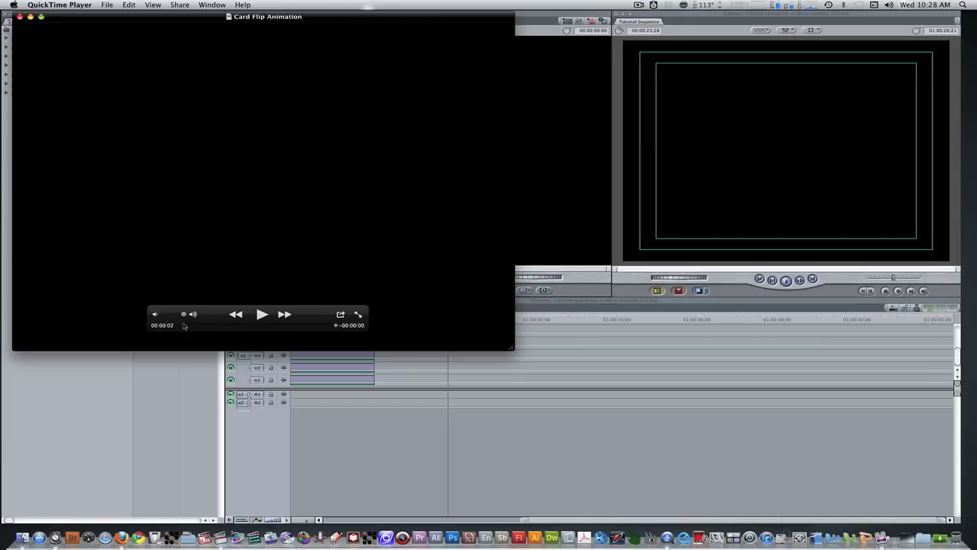
Step: Switch to Firefox and read the Freebie Pack 1 page describing the MultiSpace, iSight Live!, Rack Focus and Opposites plug-ins
{"action": "key", "text": "super+Tab"}
{"action": "key", "text": "super+Tab"}
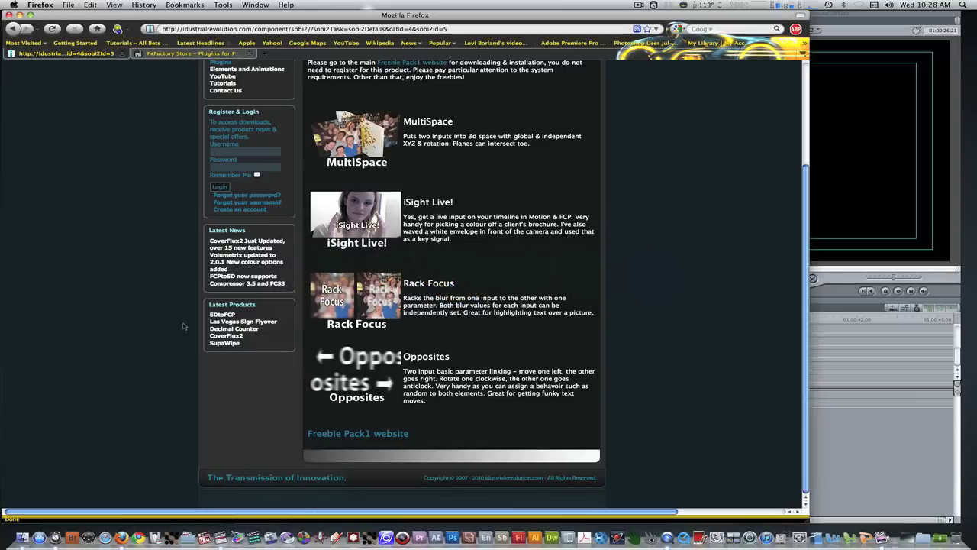
{"action": "scroll", "coordinate": [288, 243], "scroll_direction": "up", "scroll_amount": 5}
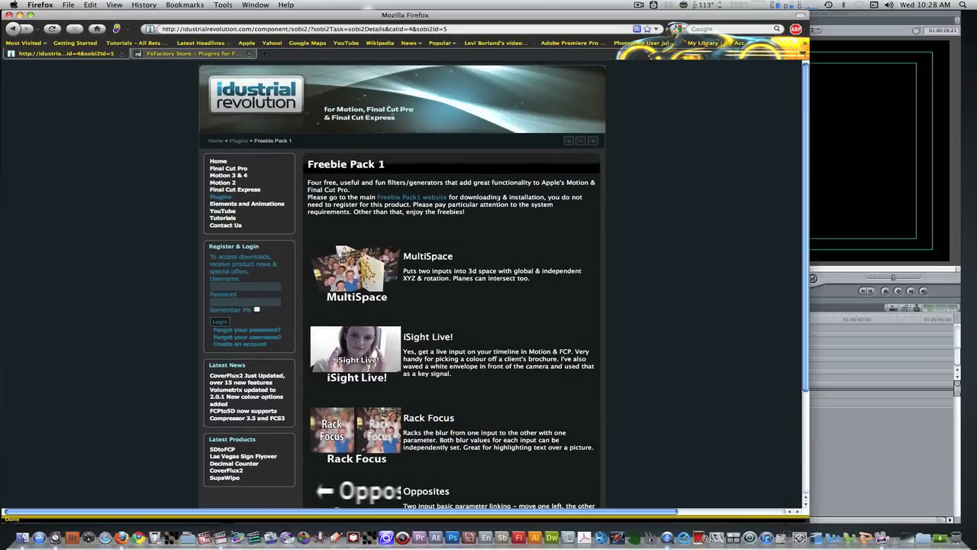
{"action": "scroll", "coordinate": [495, 199], "scroll_direction": "down", "scroll_amount": 3}
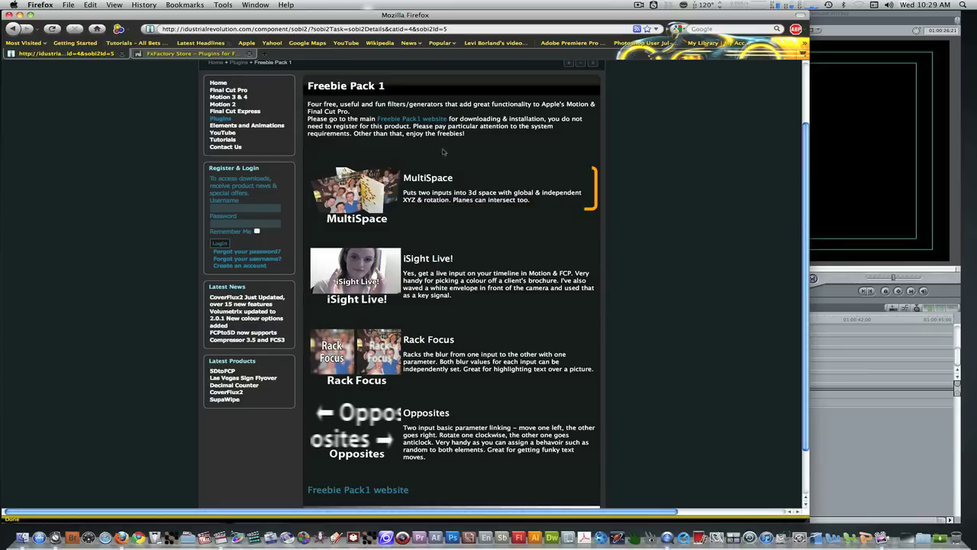
{"action": "scroll", "coordinate": [449, 156], "scroll_direction": "up", "scroll_amount": 3}
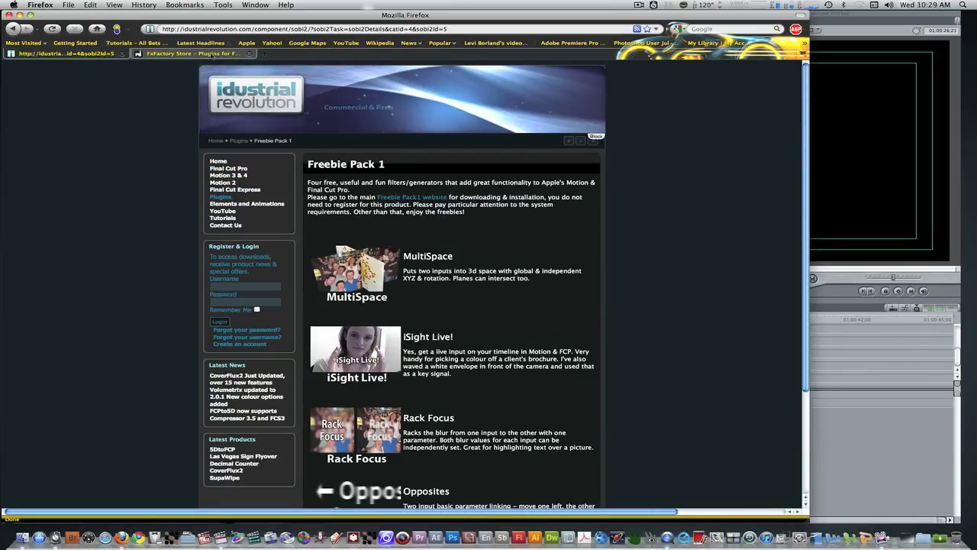
Step: Browse the FxFactory online store's plug-in catalogue, from FxFactory Pro through the Freebie Pack to the SUGARfx products
{"action": "left_click", "coordinate": [195, 54]}
{"action": "scroll", "coordinate": [449, 168], "scroll_direction": "up", "scroll_amount": 15}
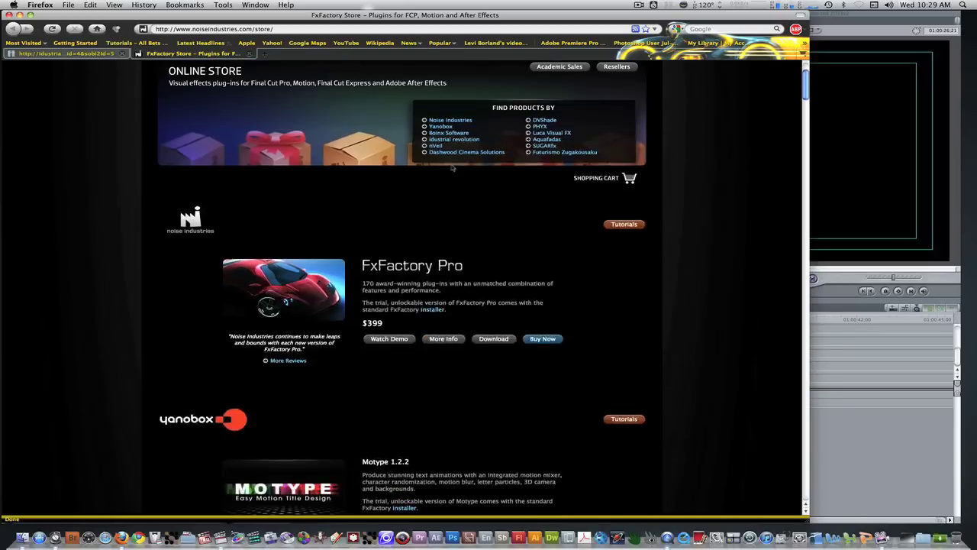
{"action": "scroll", "coordinate": [453, 168], "scroll_direction": "down", "scroll_amount": 20}
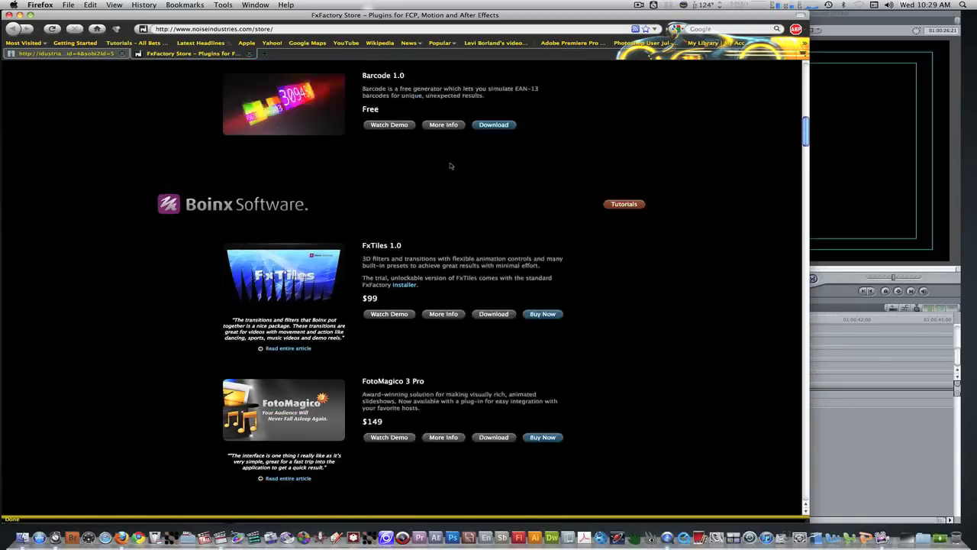
{"action": "scroll", "coordinate": [450, 165], "scroll_direction": "down", "scroll_amount": 15}
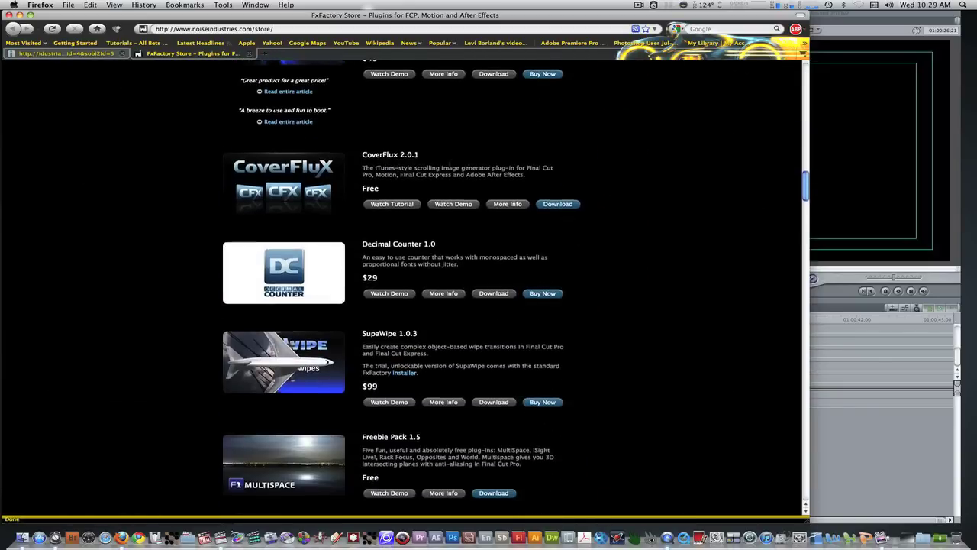
{"action": "scroll", "coordinate": [451, 165], "scroll_direction": "down", "scroll_amount": 20}
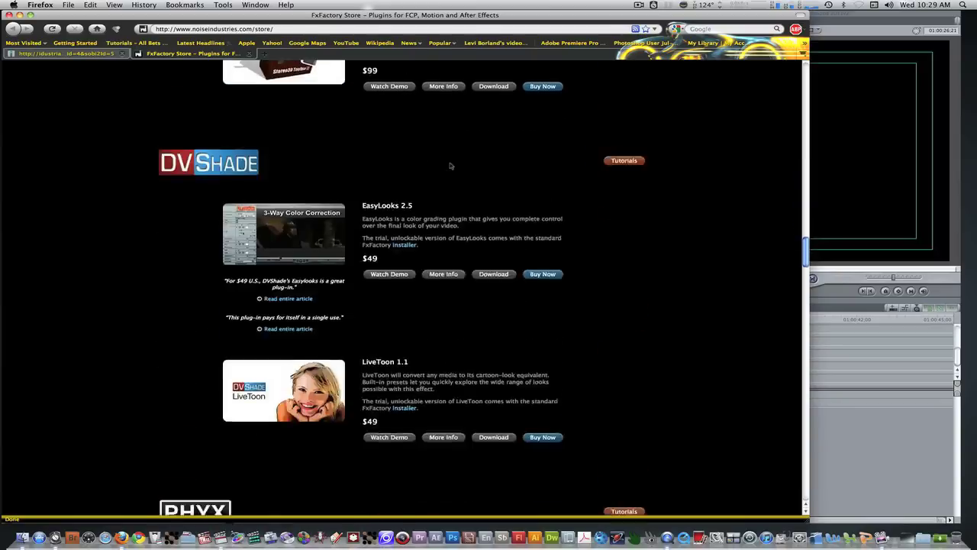
{"action": "scroll", "coordinate": [451, 165], "scroll_direction": "down", "scroll_amount": 20}
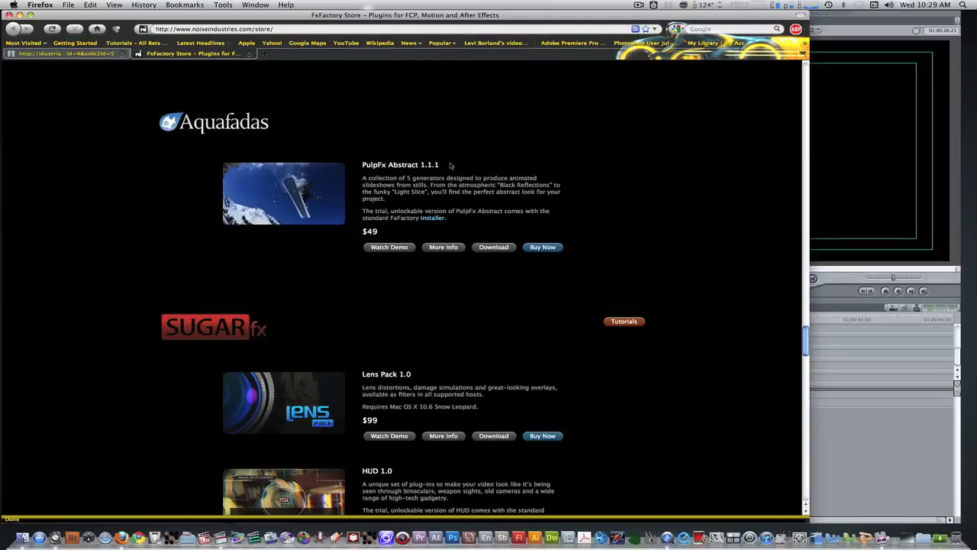
{"action": "scroll", "coordinate": [451, 165], "scroll_direction": "down", "scroll_amount": 20}
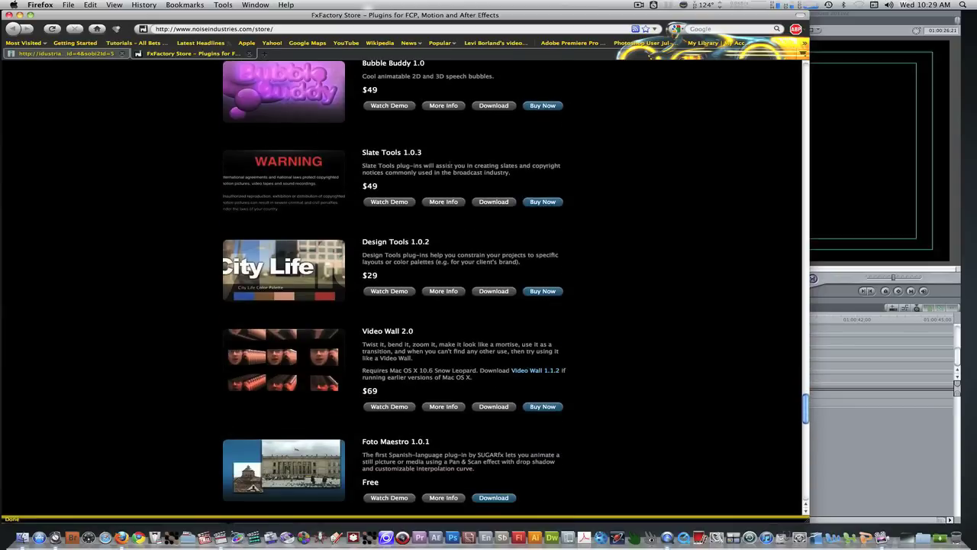
{"action": "scroll", "coordinate": [450, 166], "scroll_direction": "down", "scroll_amount": 5}
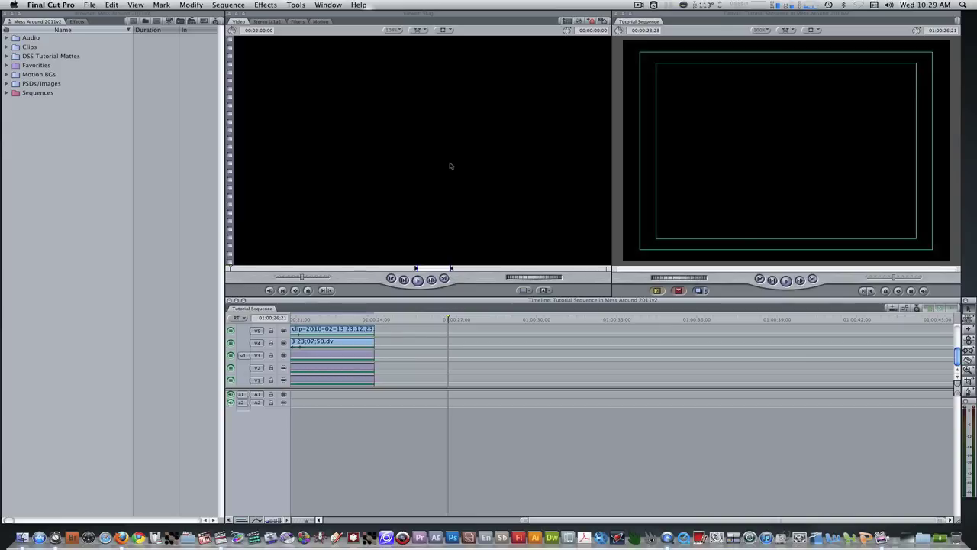
Step: Place card-back.jpg from the PSDs/Images bin on track V1 of the sequence, starting at 01:00:26:21
{"action": "left_click", "coordinate": [6, 83]}
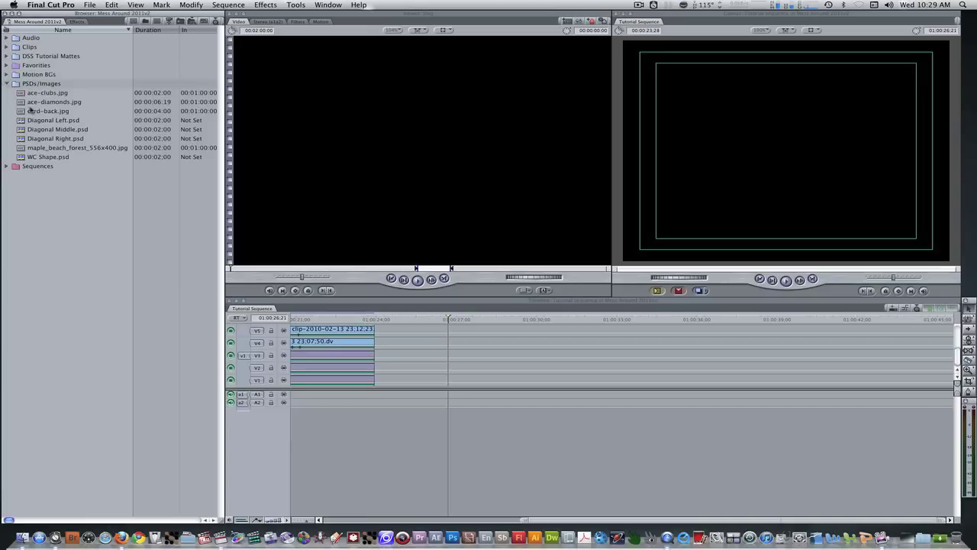
{"action": "double_click", "coordinate": [31, 111]}
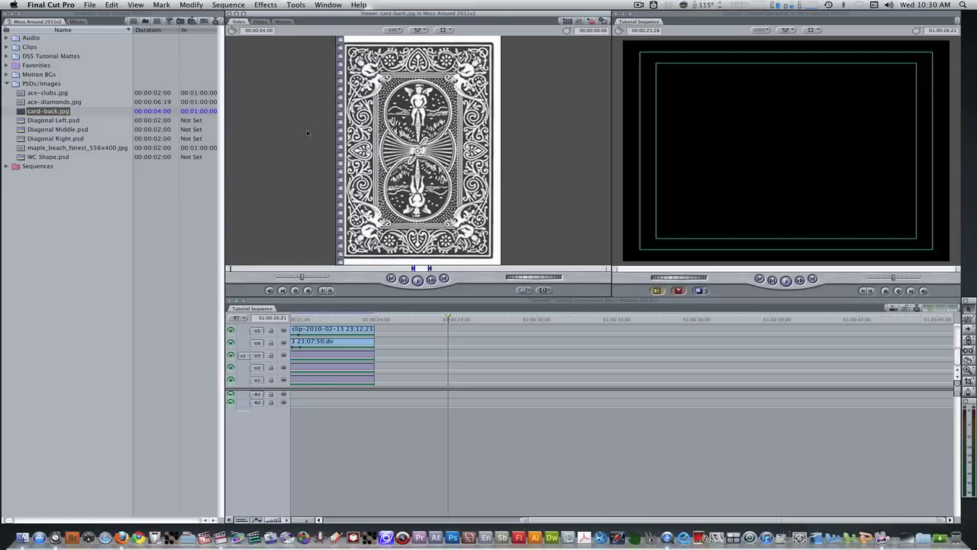
{"action": "key", "text": "F6+1"}
{"action": "key", "text": "F10"}
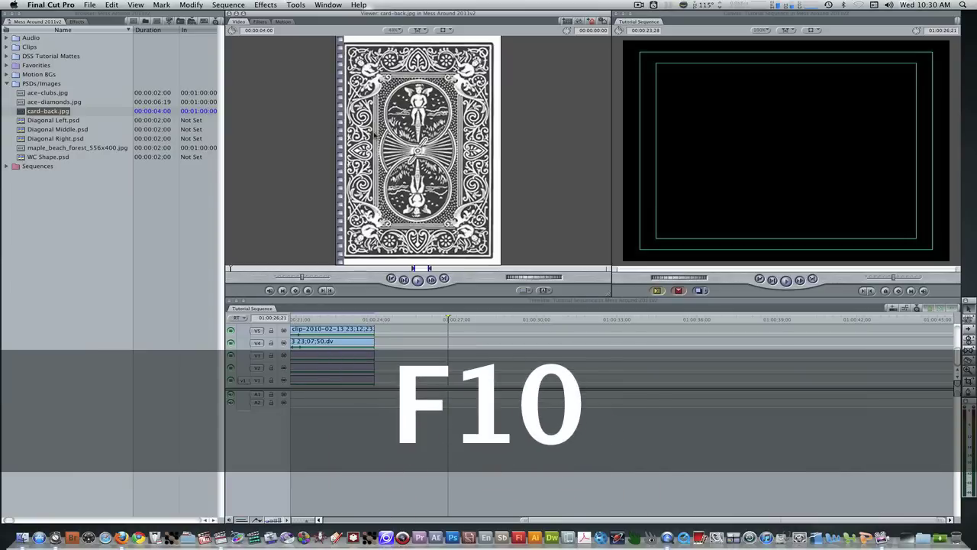
{"action": "key", "text": "F9"}
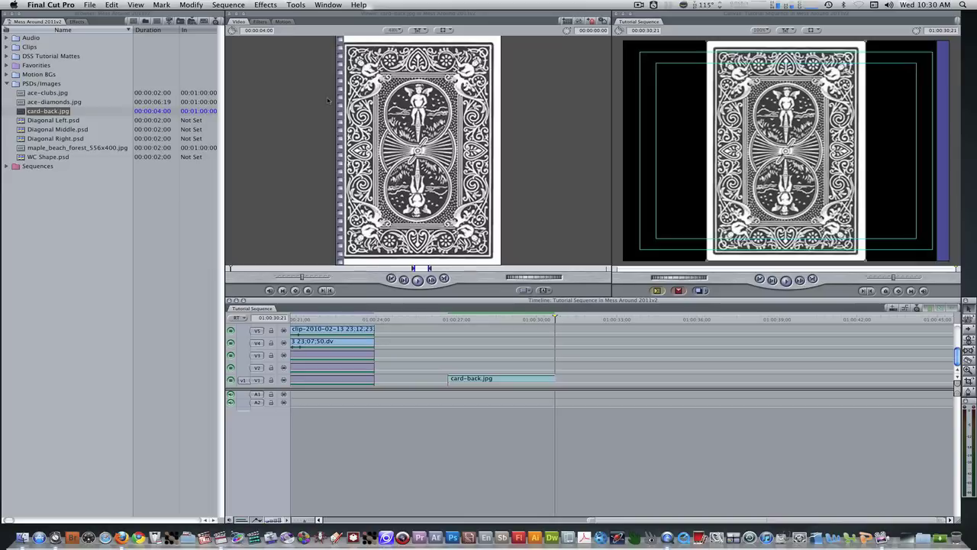
Step: Superimpose ace-diamonds.jpg on track V2 directly above the card-back.jpg clip, matching its start and length
{"action": "double_click", "coordinate": [20, 103]}
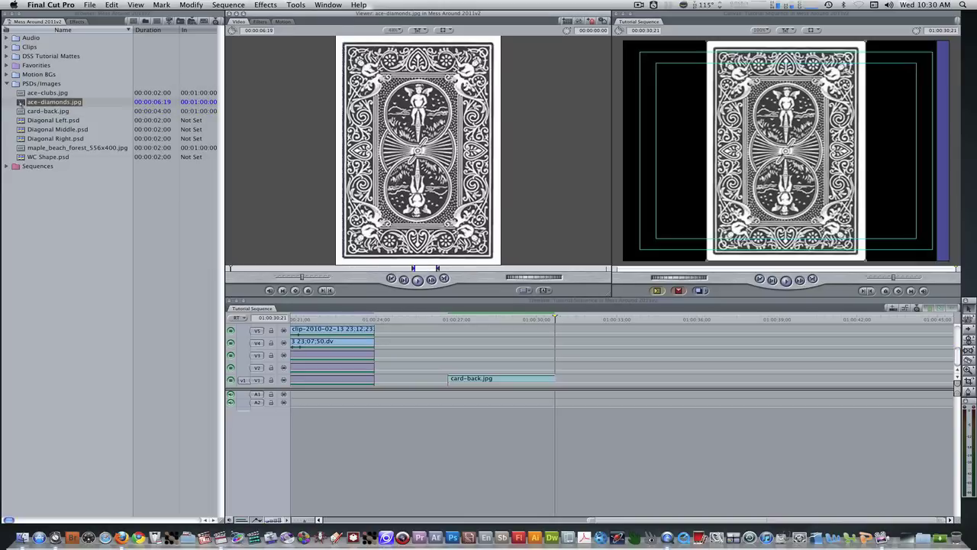
{"action": "key", "text": "super+3"}
{"action": "key", "text": "Up"}
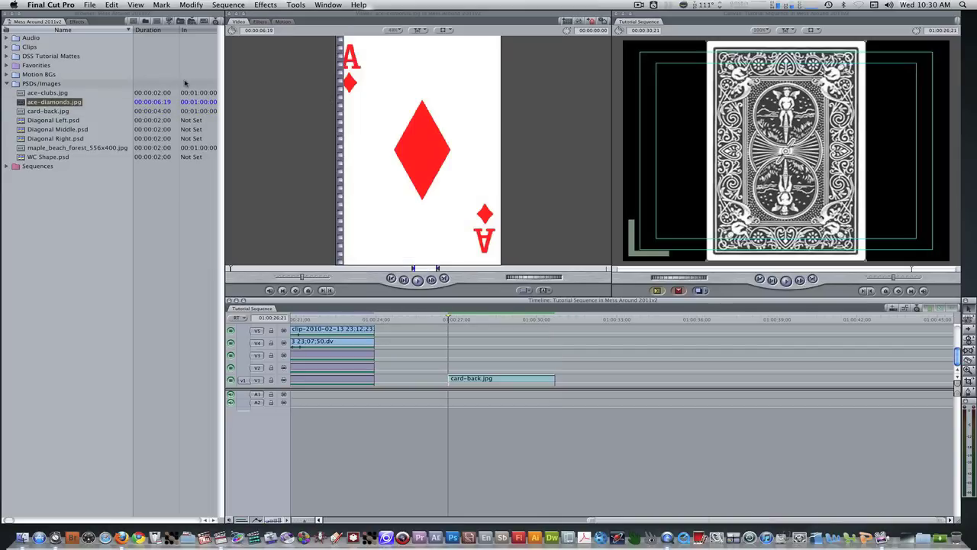
{"action": "key", "text": "F12"}
{"action": "key", "text": "F12"}
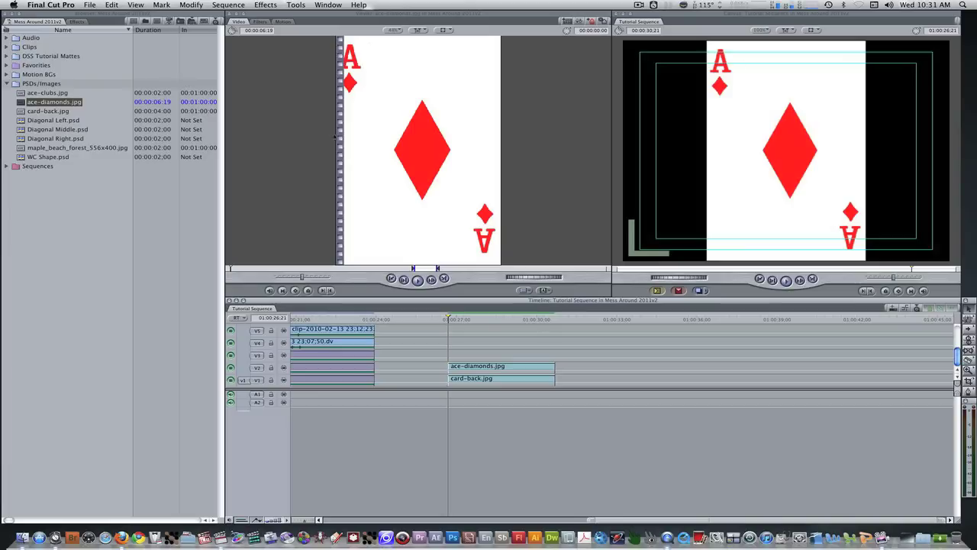
Step: Disable the ace-diamonds.jpg clip and set the scale of the card-back.jpg clip in the timeline to 49
{"action": "left_click", "coordinate": [533, 368]}
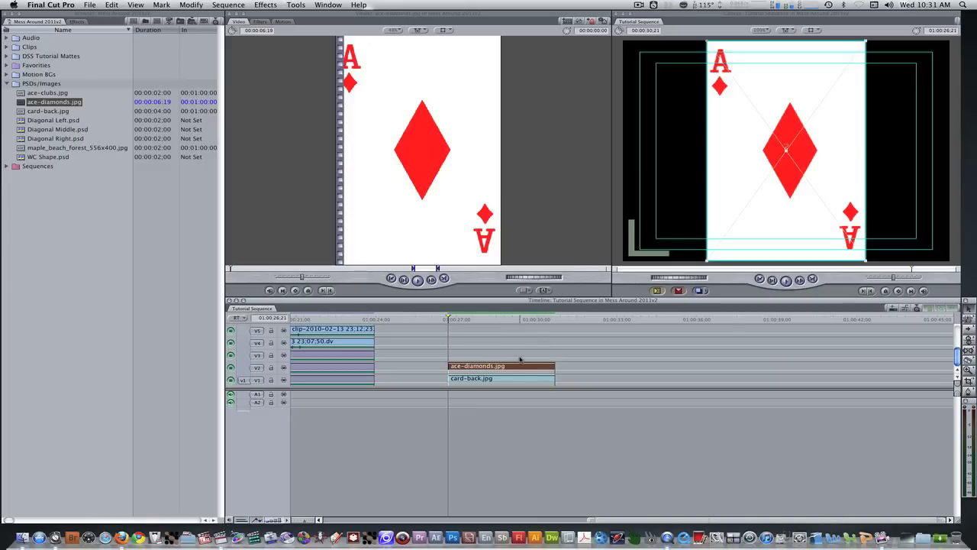
{"action": "key", "text": "ctrl+b"}
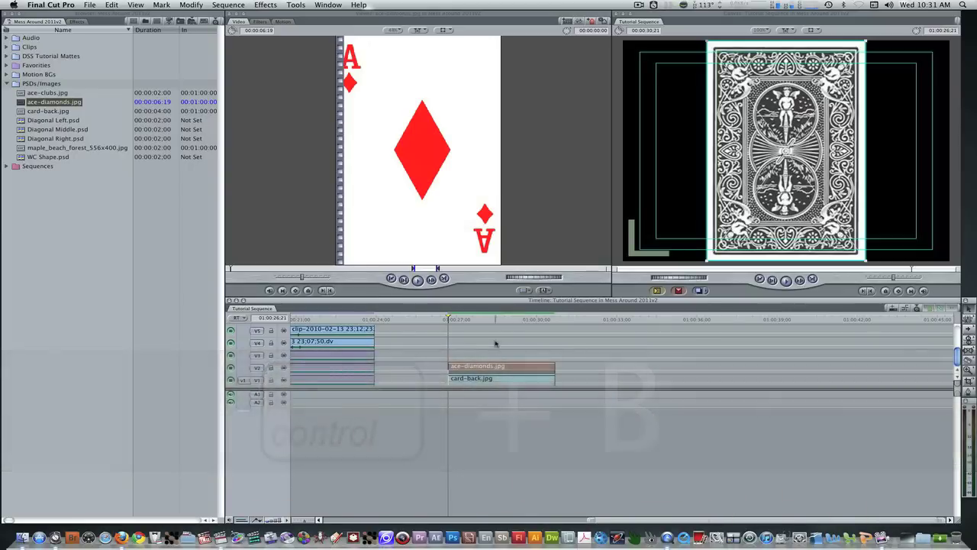
{"action": "double_click", "coordinate": [507, 383]}
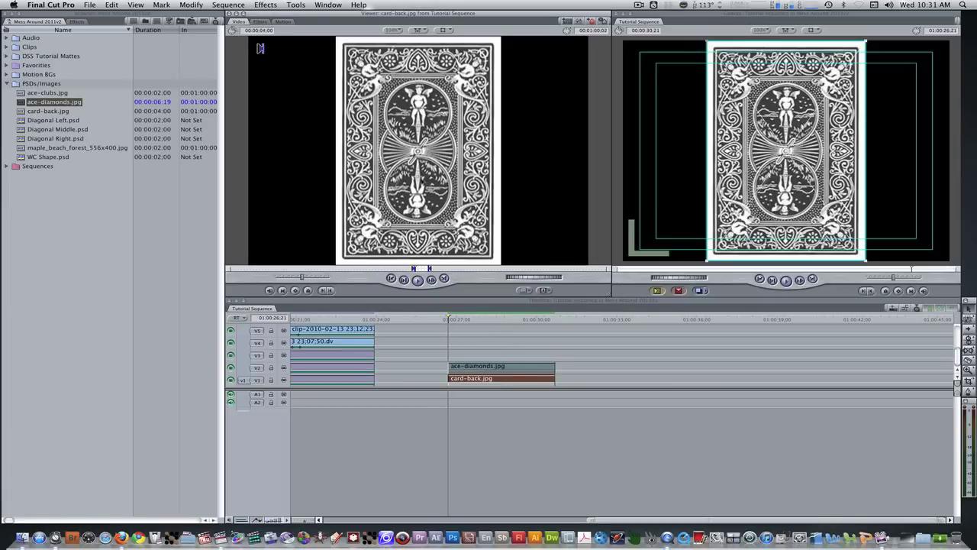
{"action": "left_click", "coordinate": [287, 21]}
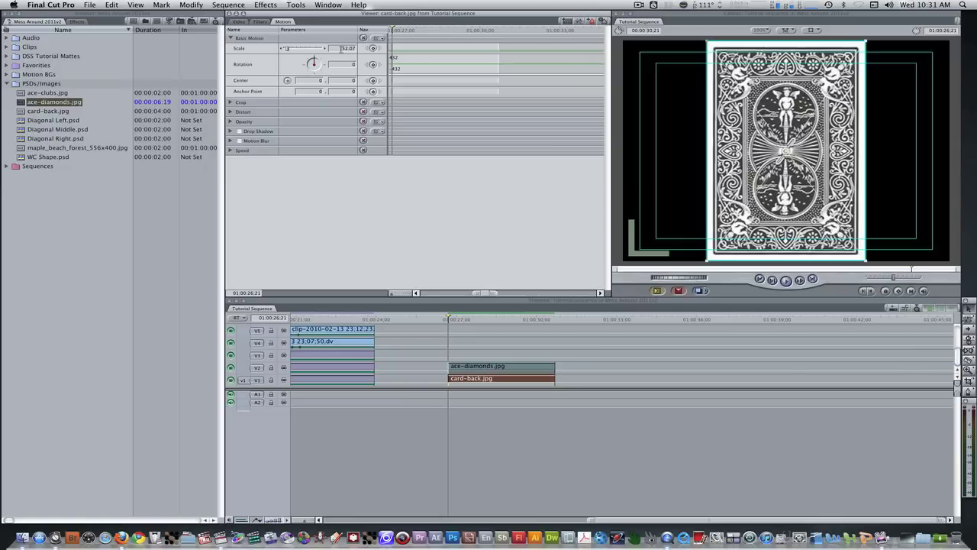
{"action": "type", "text": "49"}
{"action": "key", "text": "Return"}
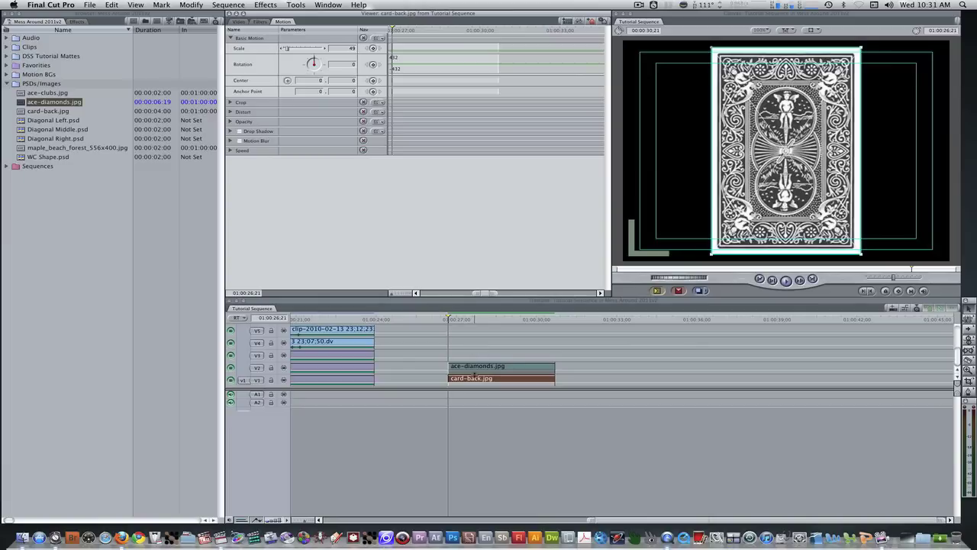
Step: Re-enable the ace-diamonds.jpg clip on track V2
{"action": "left_click", "coordinate": [483, 367]}
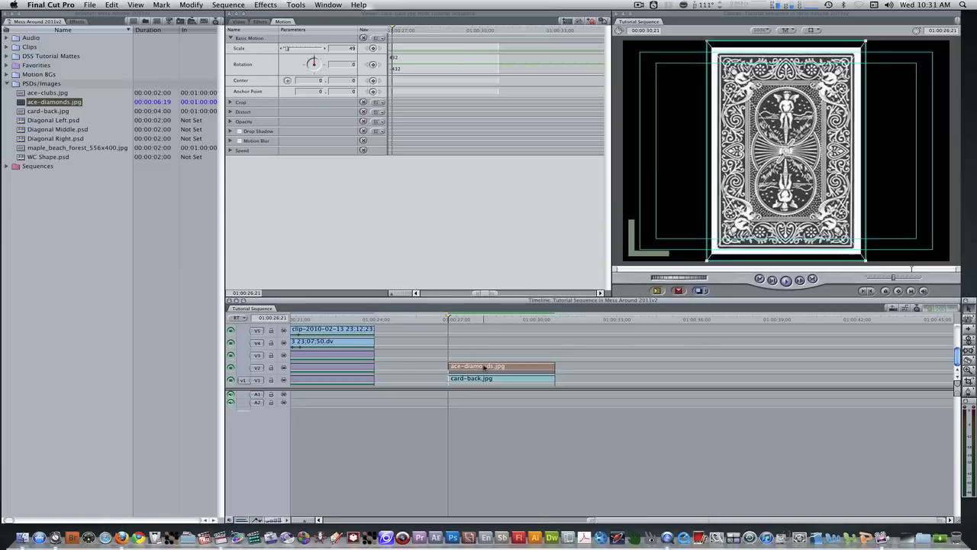
{"action": "key", "text": "ctrl+b"}
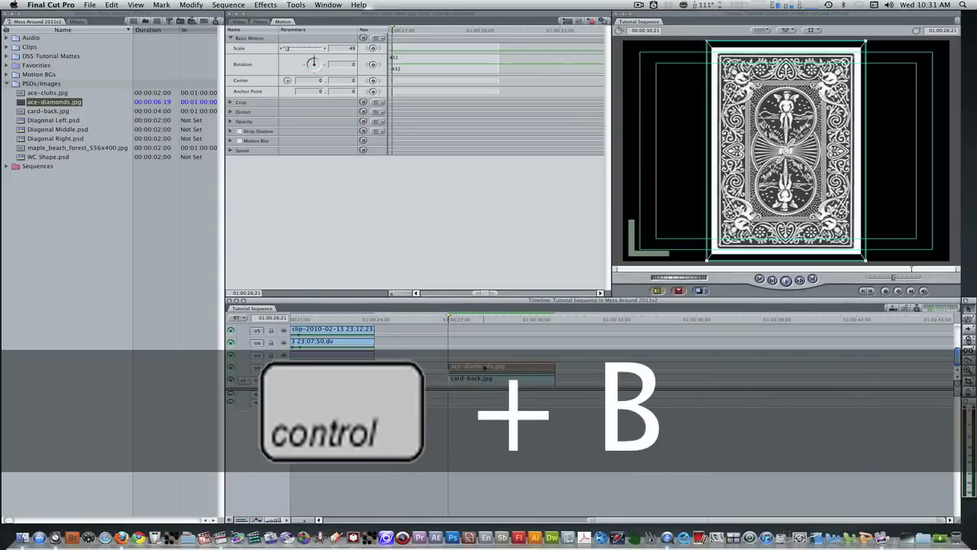
{"action": "key", "text": "ctrl+b"}
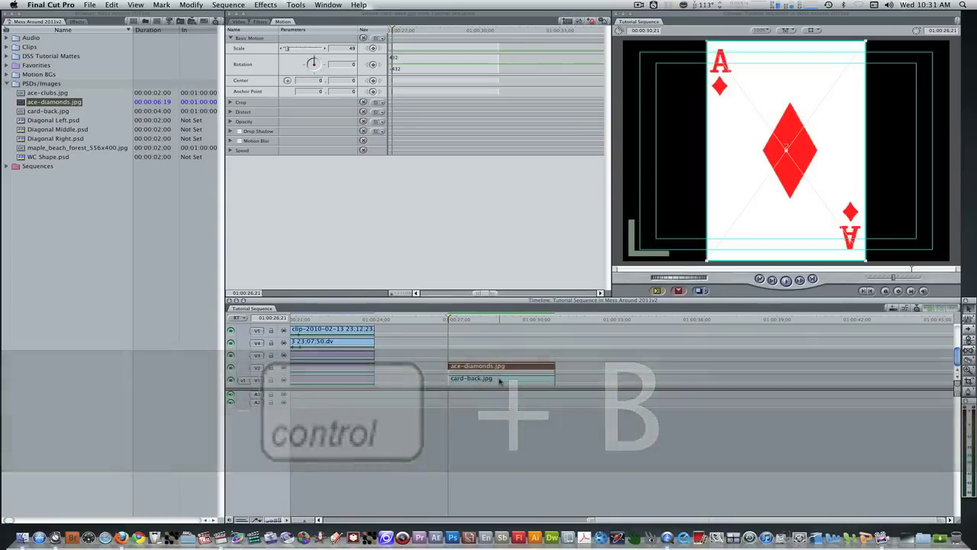
Step: Copy the card-back.jpg clip and paste only its Basic Motion attributes onto the ace-diamonds.jpg clip
{"action": "right_click", "coordinate": [499, 379]}
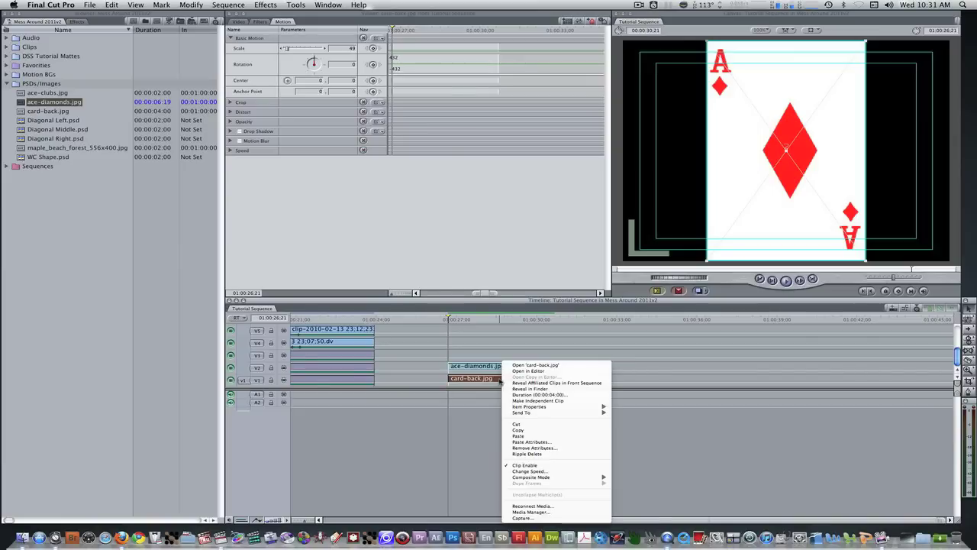
{"action": "left_click", "coordinate": [533, 432]}
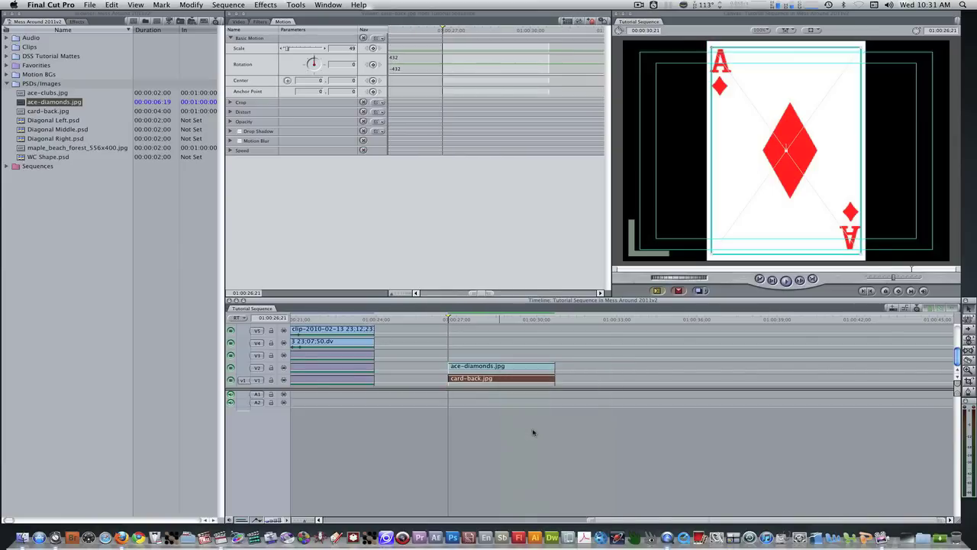
{"action": "left_click", "coordinate": [499, 368]}
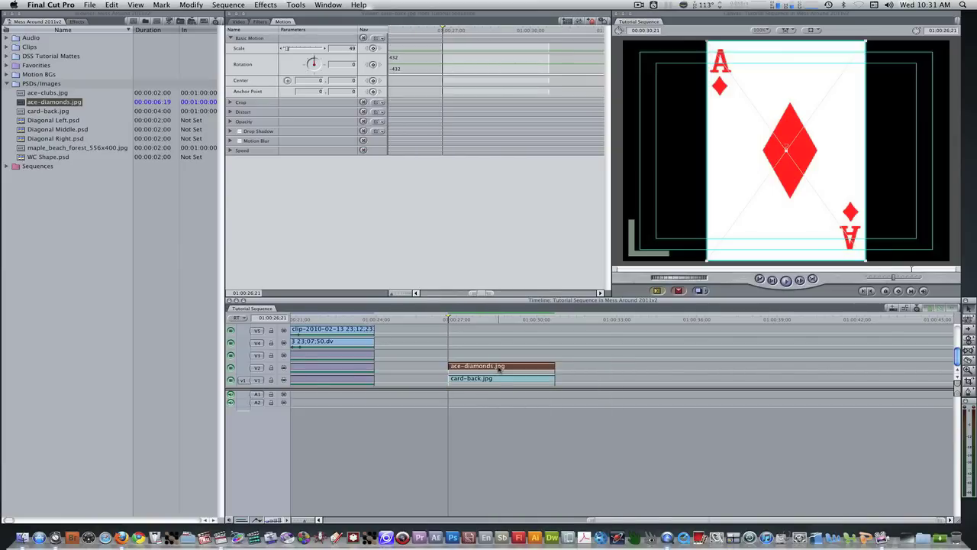
{"action": "key", "text": "alt+v"}
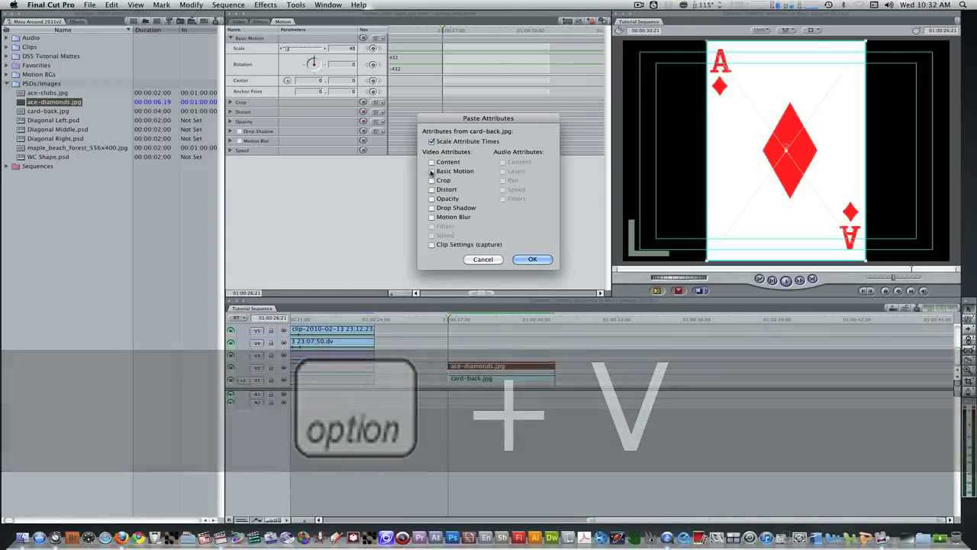
{"action": "left_click", "coordinate": [431, 171]}
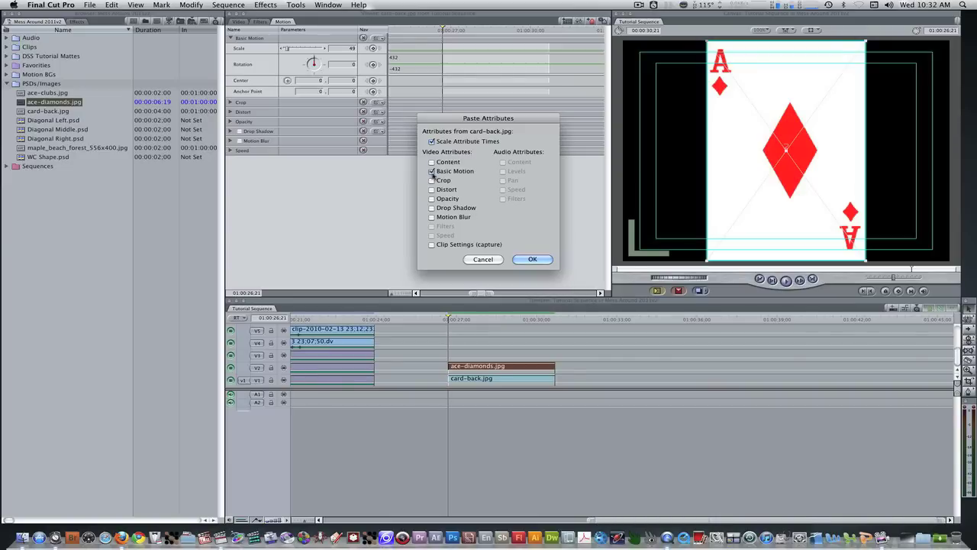
{"action": "left_click", "coordinate": [534, 259]}
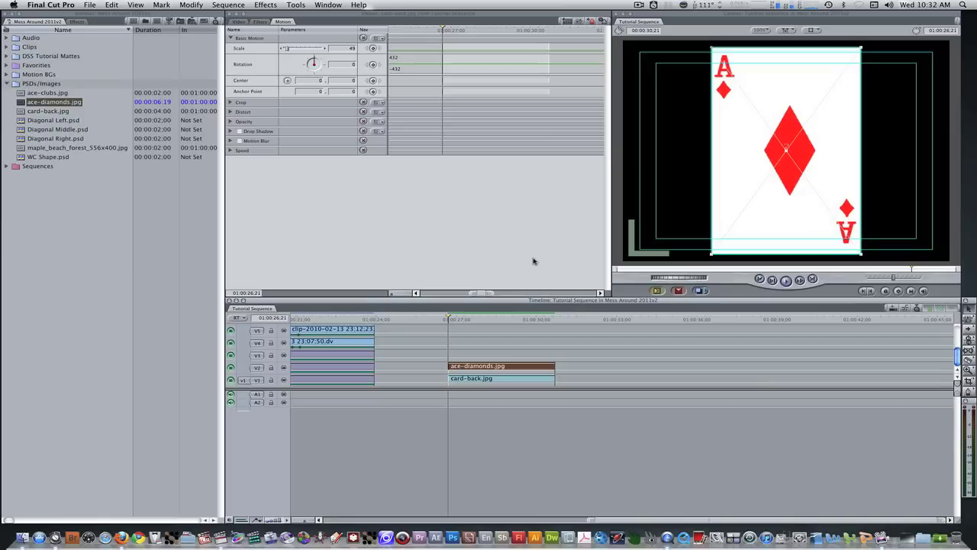
Step: Disable the card-back.jpg clip on V1 and move the ace-diamonds.jpg clip up to track V3
{"action": "left_click", "coordinate": [518, 382]}
{"action": "key", "text": "ctrl+b"}
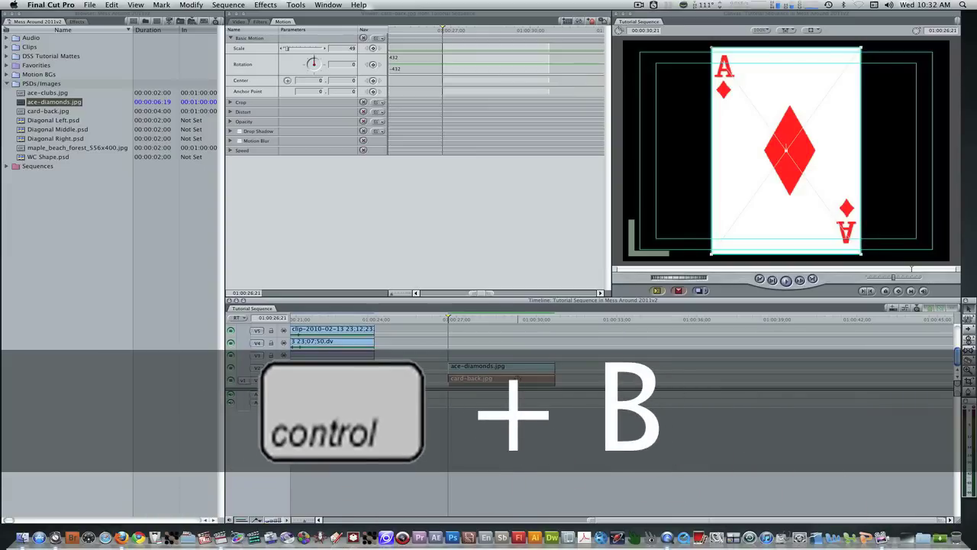
{"action": "left_click", "coordinate": [512, 368]}
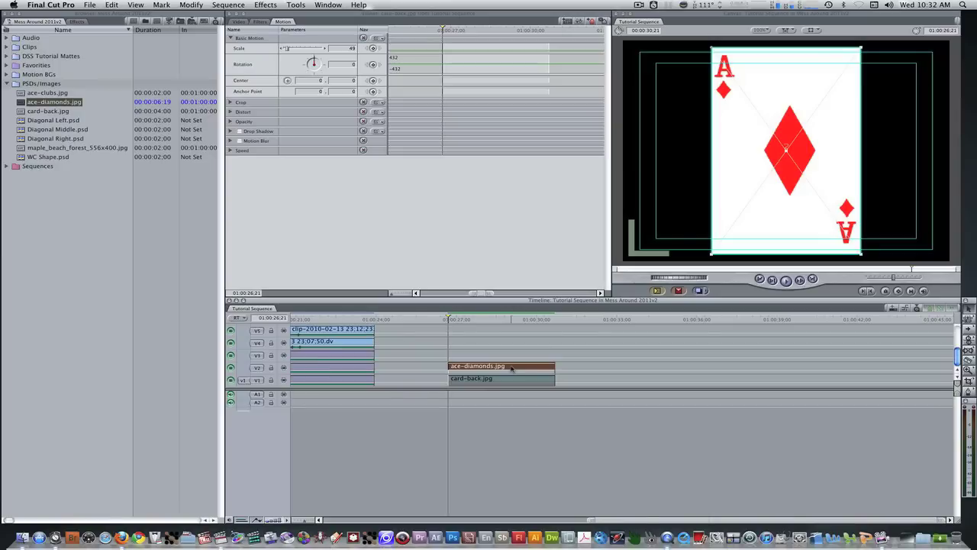
{"action": "key", "text": "alt+Up"}
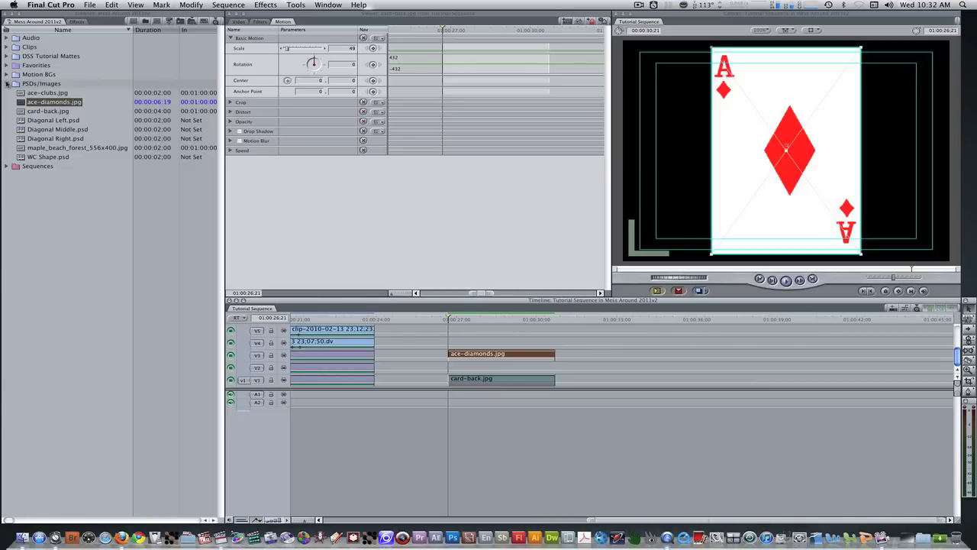
{"action": "left_click", "coordinate": [7, 83]}
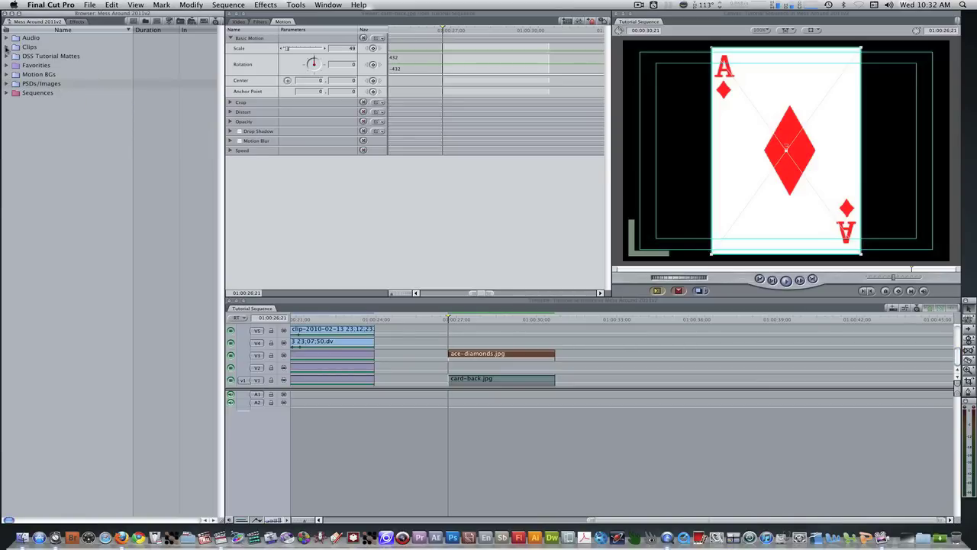
{"action": "left_click", "coordinate": [6, 48]}
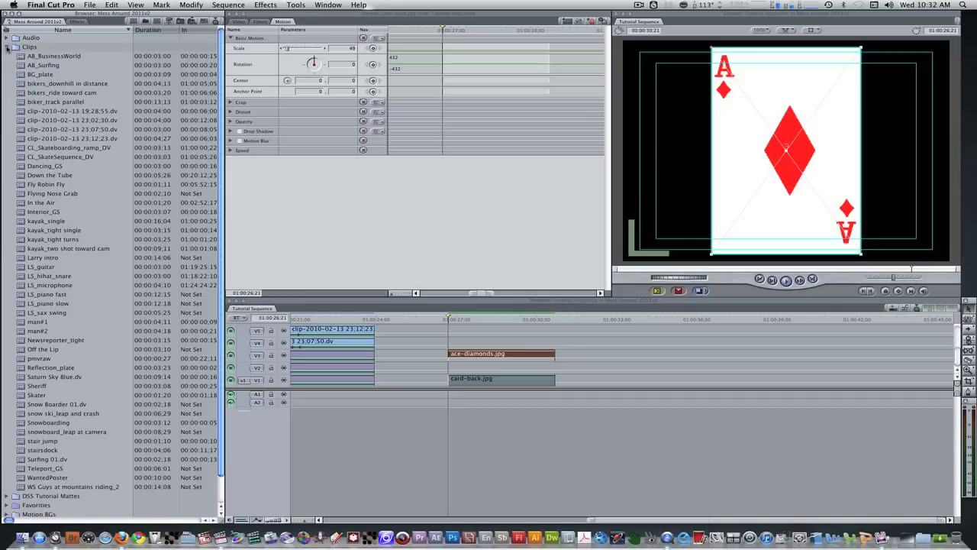
{"action": "double_click", "coordinate": [21, 111]}
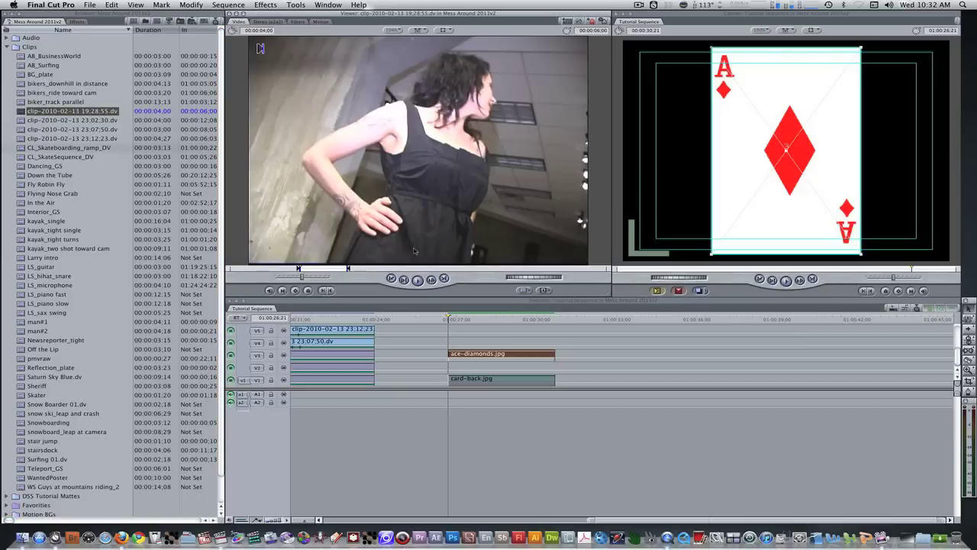
{"action": "mouse_move", "coordinate": [307, 269]}
{"action": "left_mouse_down"}
{"action": "mouse_move", "coordinate": [318, 269]}
{"action": "mouse_move", "coordinate": [298, 268]}
{"action": "left_mouse_up"}
{"action": "left_click_drag", "start_coordinate": [345, 157], "coordinate": [459, 370]}
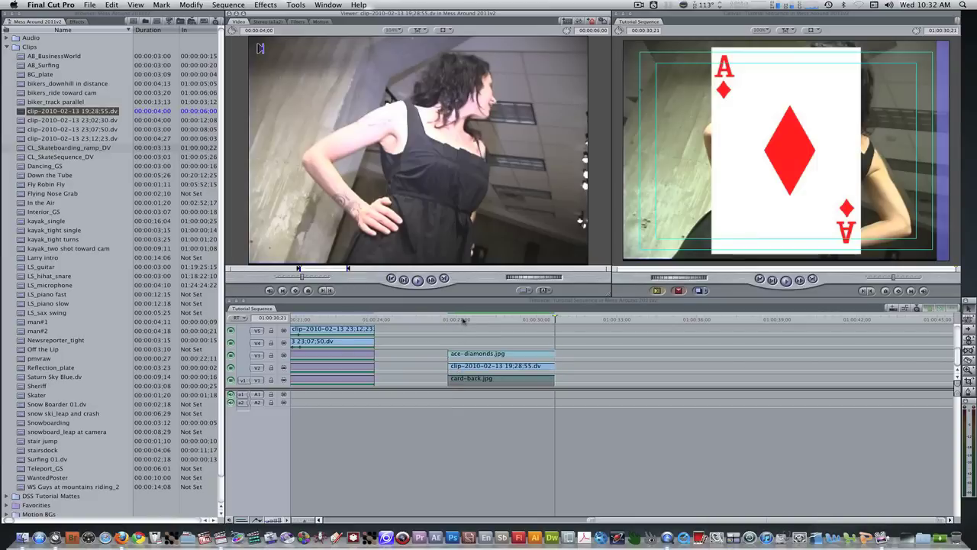
{"action": "left_click", "coordinate": [457, 319]}
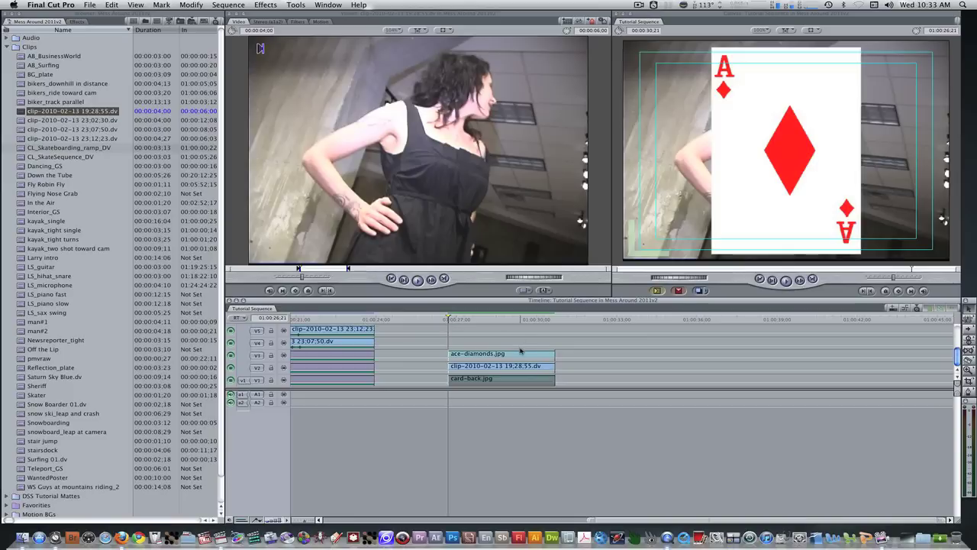
Step: Lower the ace-diamonds.jpg clip's opacity as a guide, crop the V2 video clip to the card's edges, and restore the ace's full opacity
{"action": "key", "text": "super"}
{"action": "left_click_drag", "start_coordinate": [519, 351], "coordinate": [519, 355]}
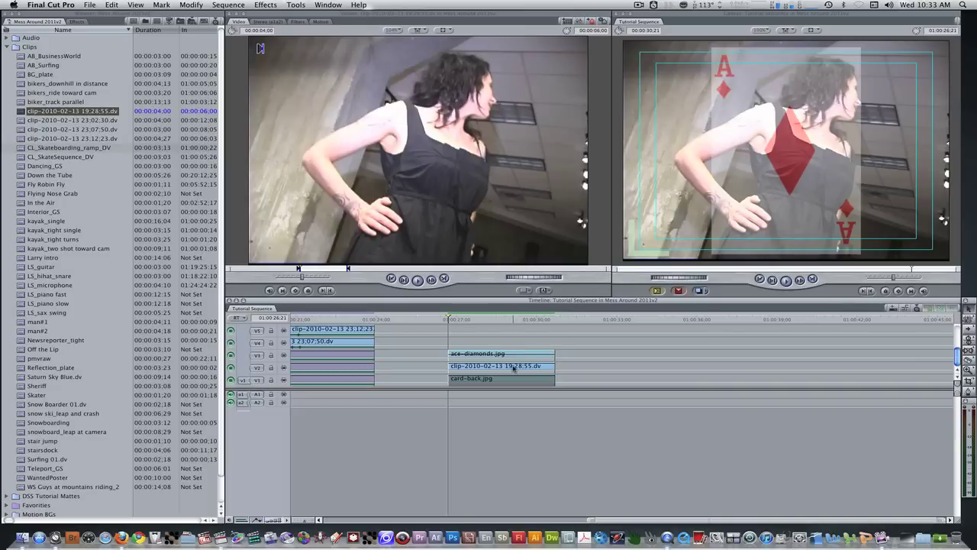
{"action": "left_click", "coordinate": [514, 367]}
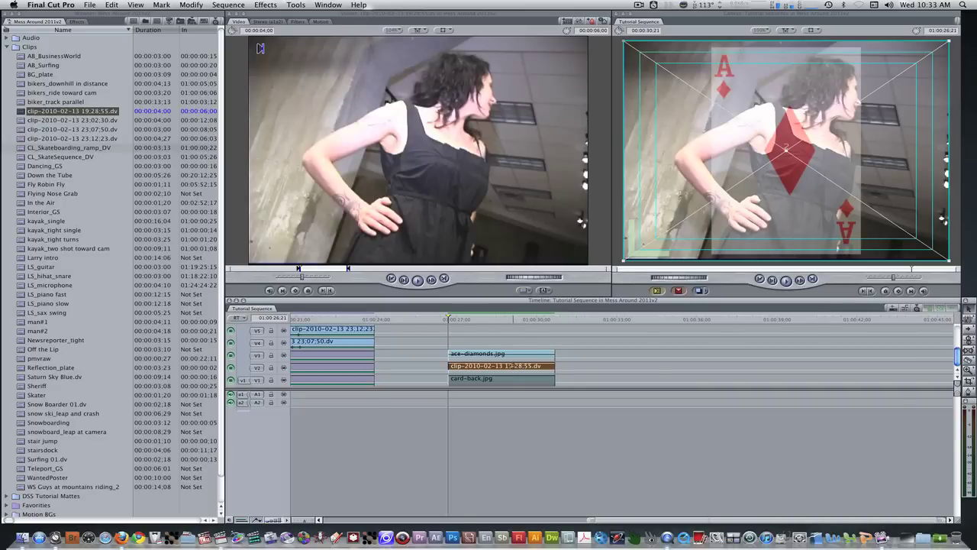
{"action": "key", "text": "c"}
{"action": "key", "text": "super"}
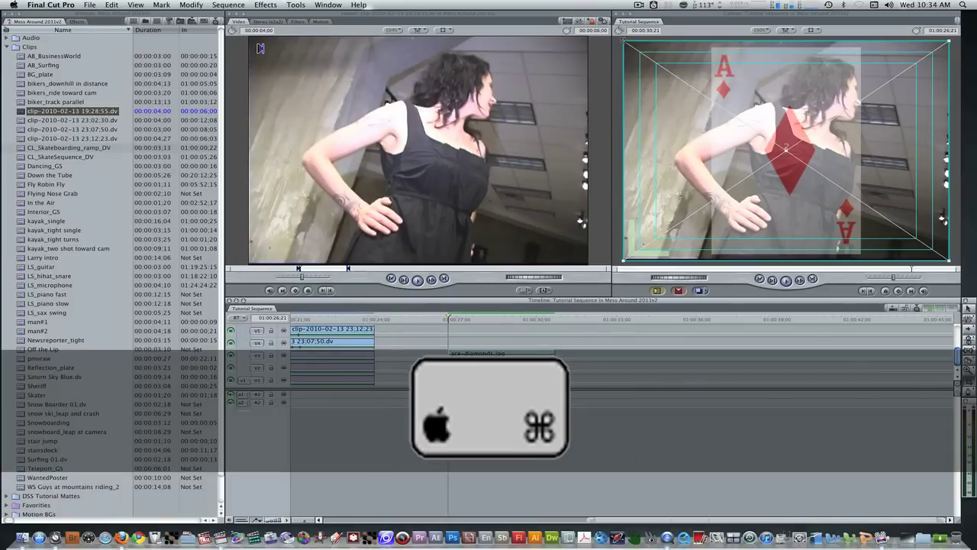
{"action": "left_click_drag", "start_coordinate": [624, 43], "coordinate": [712, 42]}
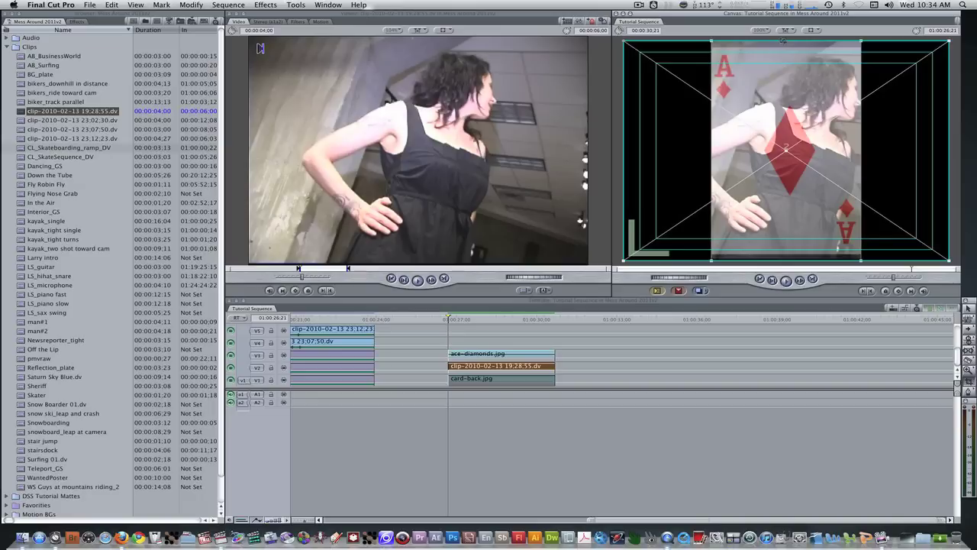
{"action": "left_click_drag", "start_coordinate": [783, 39], "coordinate": [783, 50]}
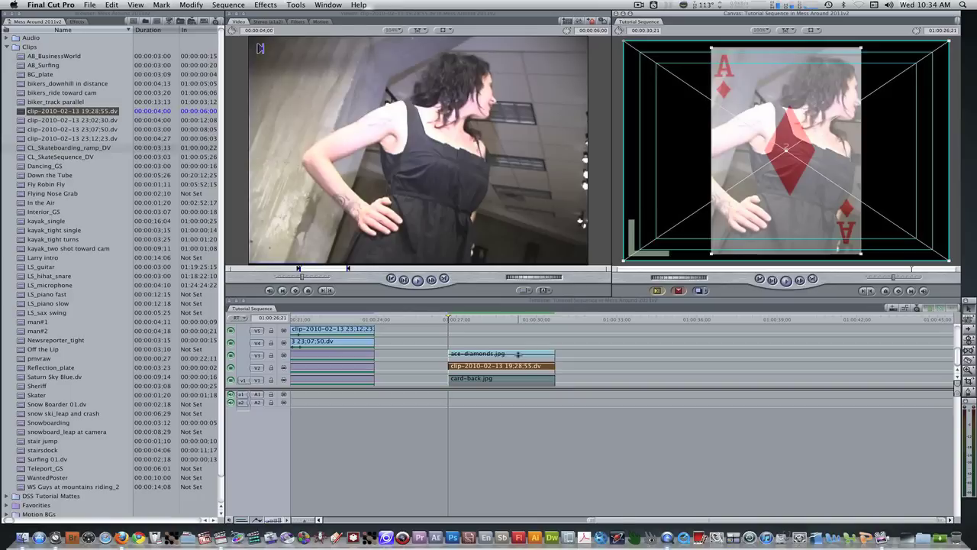
{"action": "left_click_drag", "start_coordinate": [518, 353], "coordinate": [521, 349]}
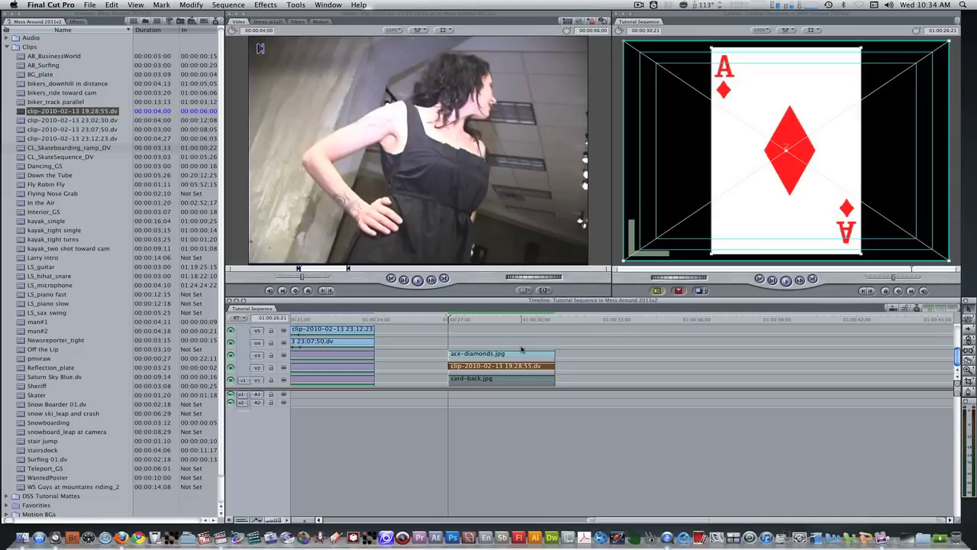
Step: Apply the Luma Key filter to the ace-diamonds.jpg clip and set its threshold to -18
{"action": "left_click", "coordinate": [75, 21]}
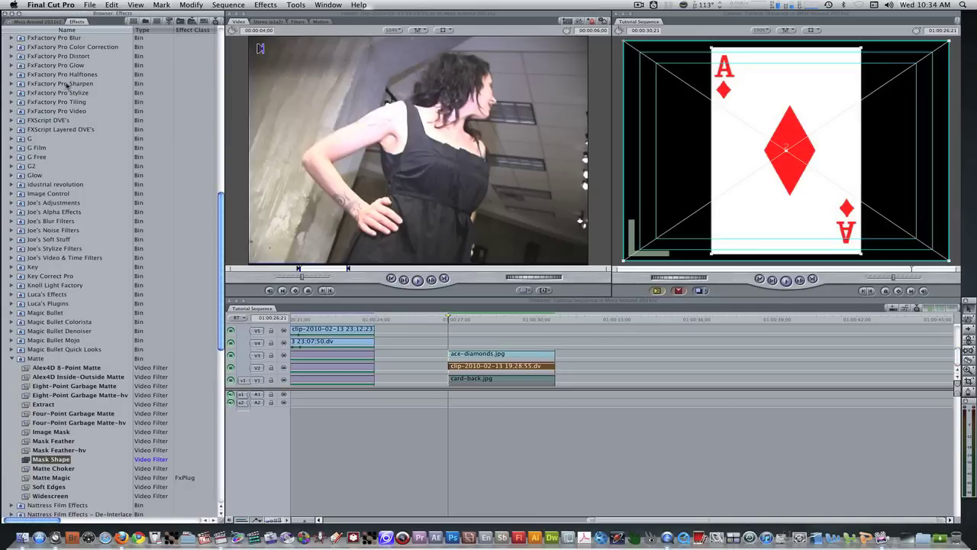
{"action": "left_click", "coordinate": [12, 267]}
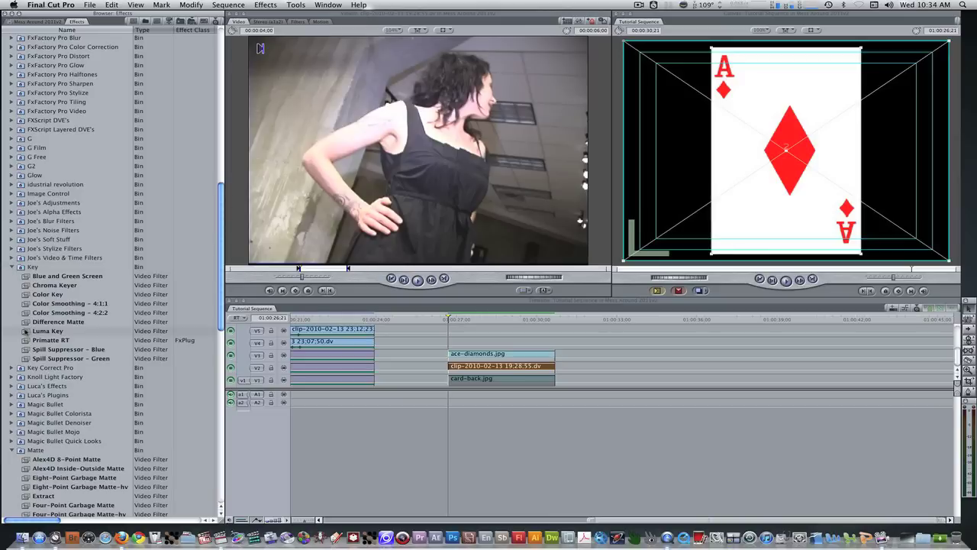
{"action": "left_click_drag", "start_coordinate": [26, 331], "coordinate": [468, 352]}
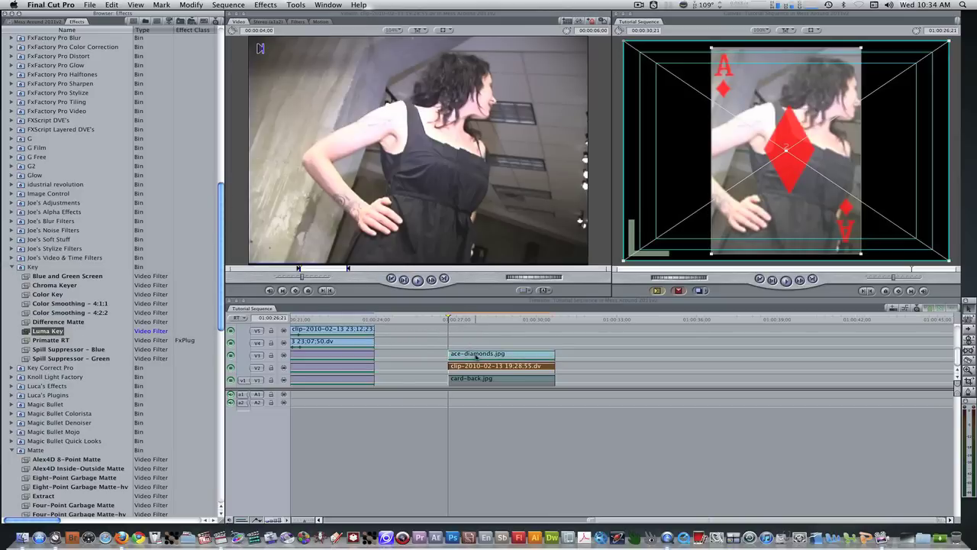
{"action": "double_click", "coordinate": [476, 356]}
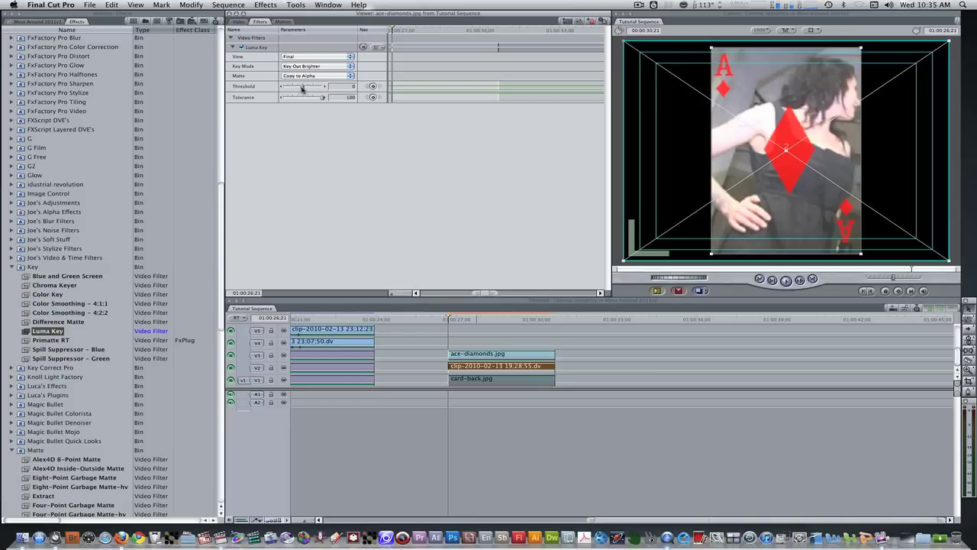
{"action": "left_click_drag", "start_coordinate": [302, 88], "coordinate": [300, 88]}
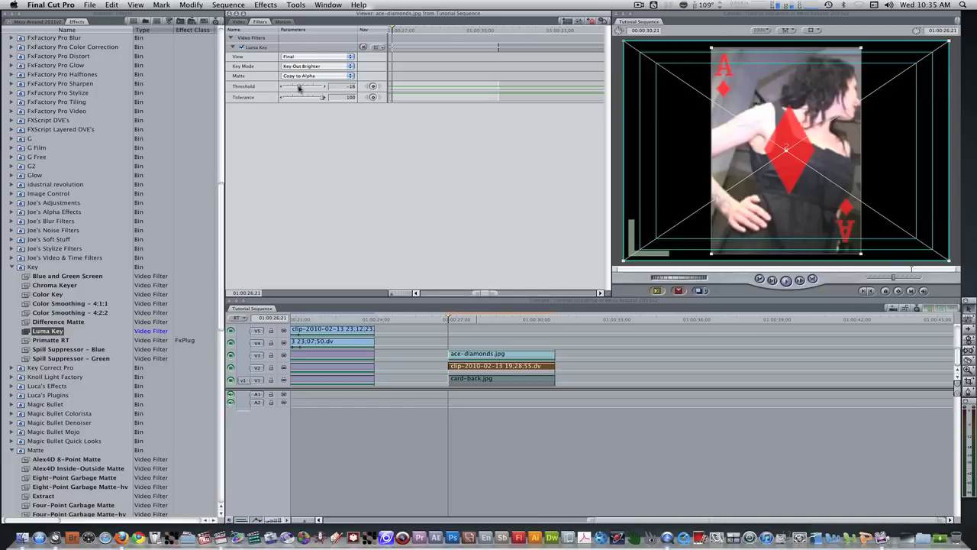
Step: Generate a Color matte and superimpose it on track V4 above the ace-diamonds.jpg clip, using V3 as the target track
{"action": "left_click", "coordinate": [239, 22]}
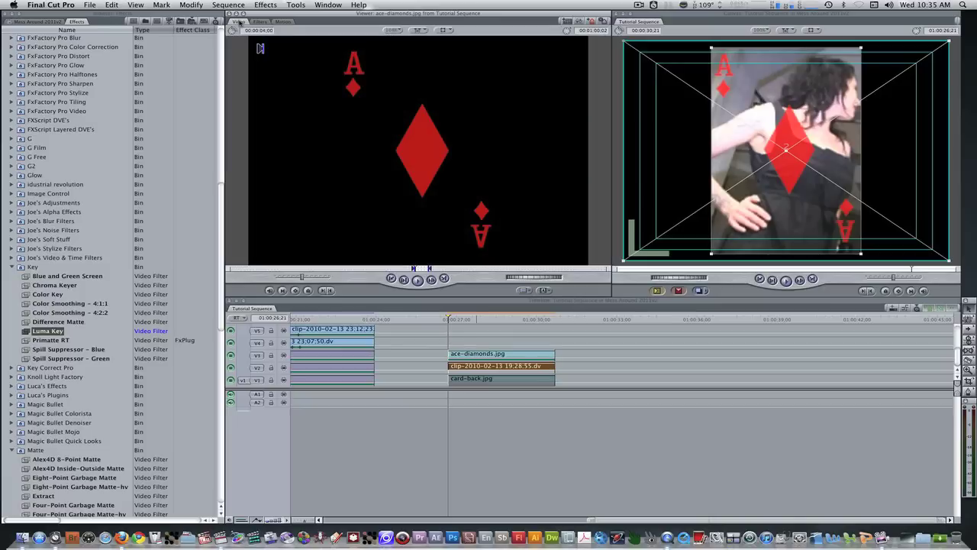
{"action": "left_click", "coordinate": [547, 291]}
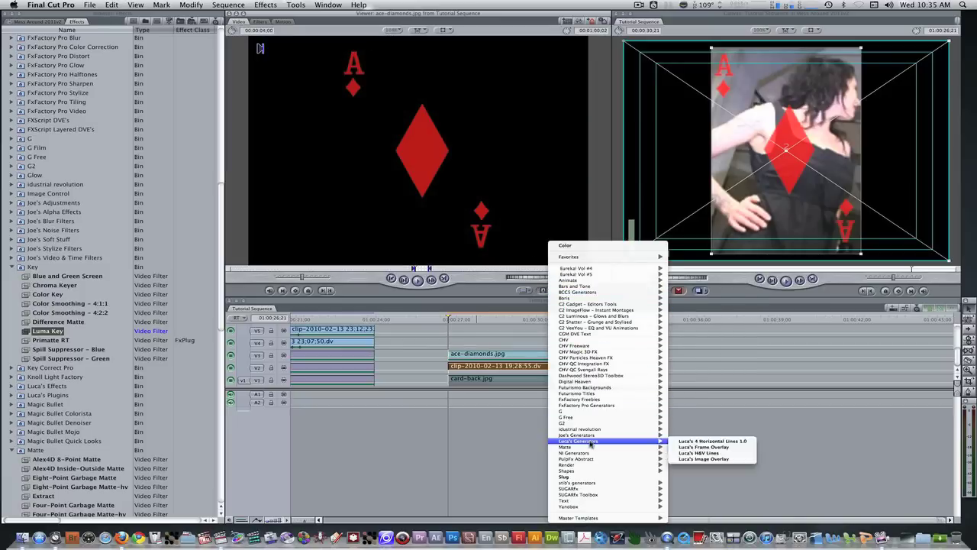
{"action": "mouse_move", "coordinate": [592, 450]}
{"action": "left_click", "coordinate": [686, 447]}
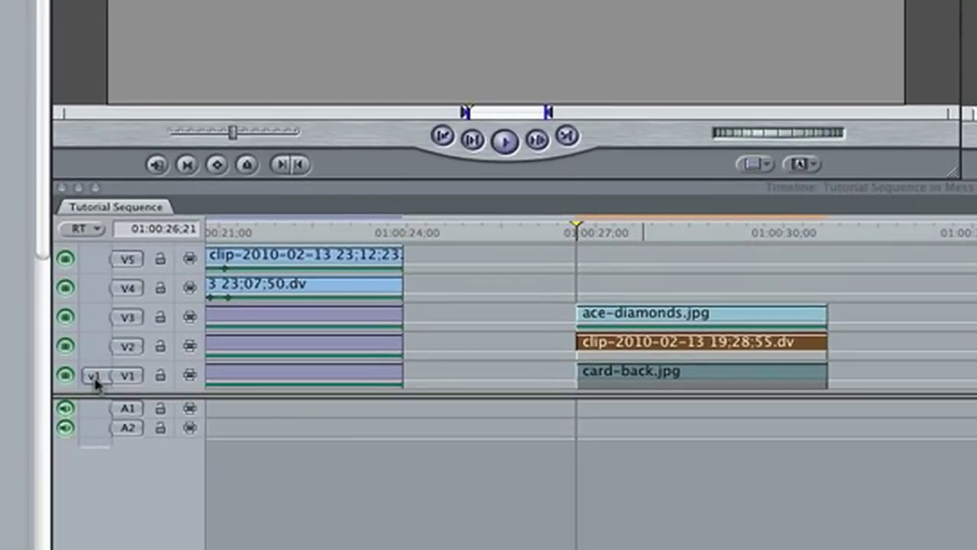
{"action": "left_click", "coordinate": [244, 382]}
{"action": "left_click", "coordinate": [93, 375]}
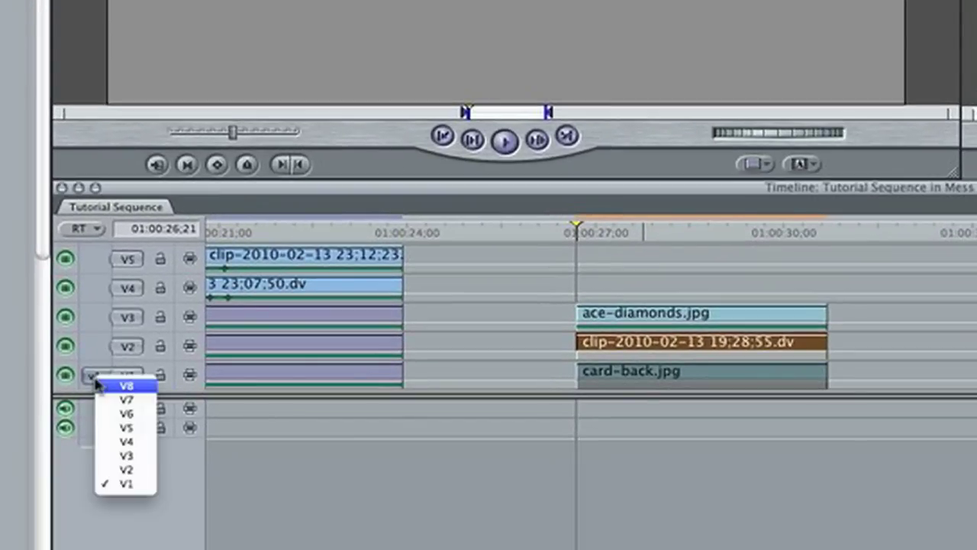
{"action": "left_click", "coordinate": [147, 456]}
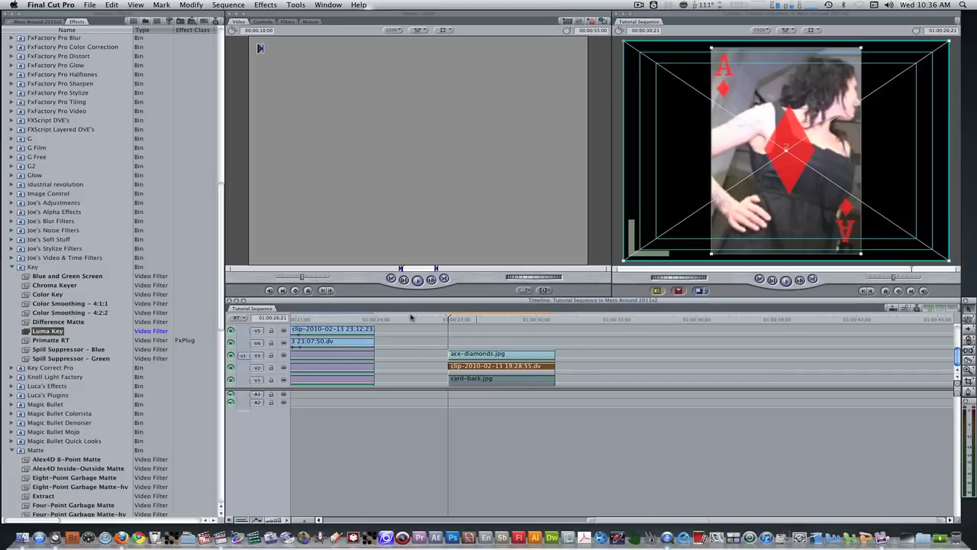
{"action": "key", "text": "F12"}
{"action": "key", "text": "F12"}
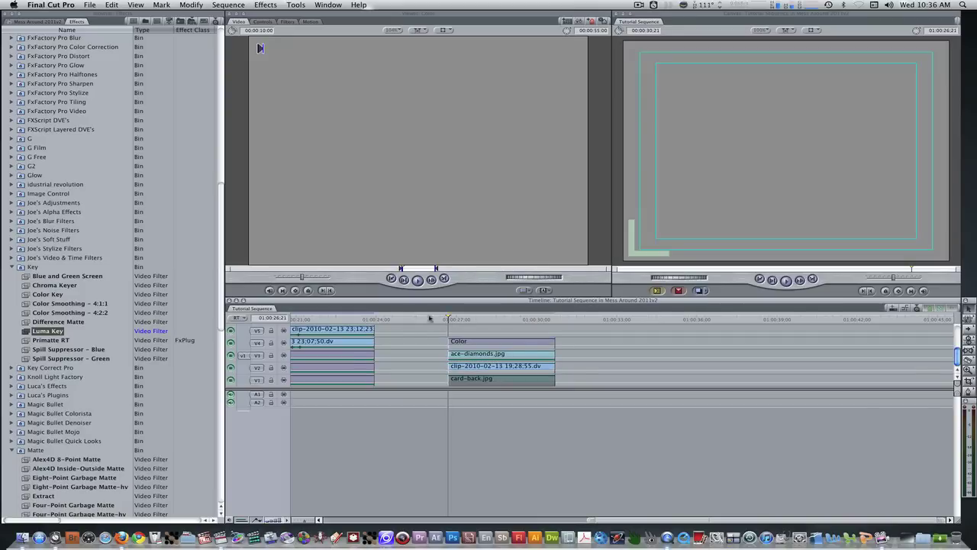
Step: Change the Color clip on V4 to white
{"action": "double_click", "coordinate": [504, 344]}
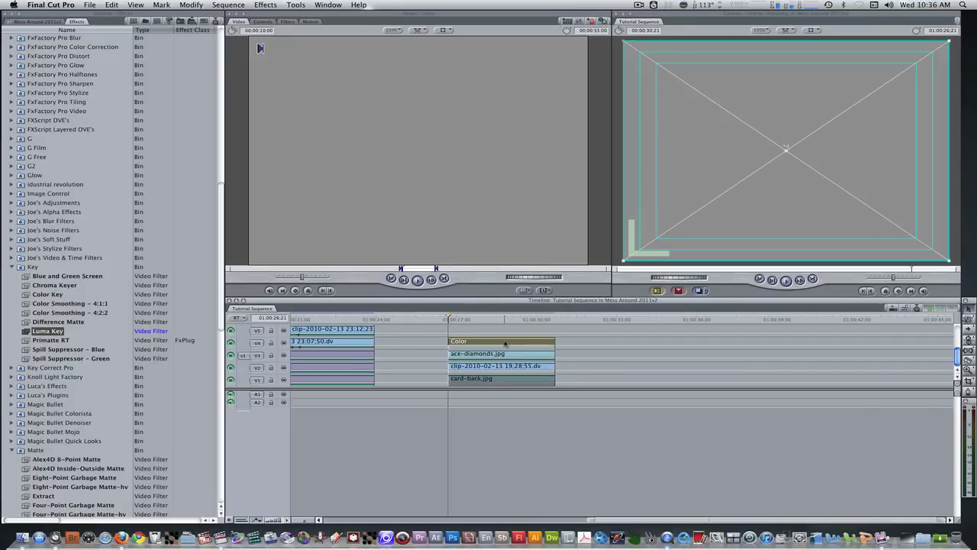
{"action": "left_click", "coordinate": [263, 23]}
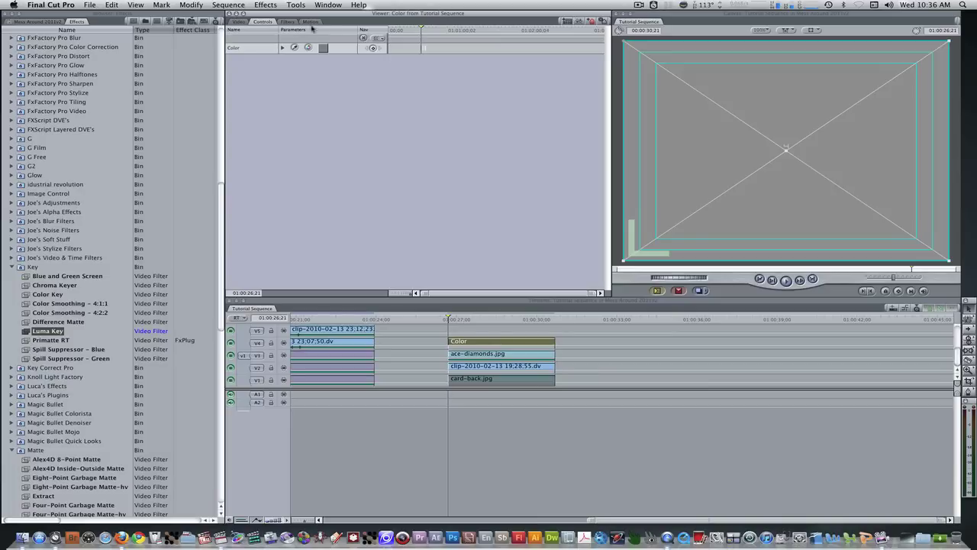
{"action": "left_click", "coordinate": [323, 48]}
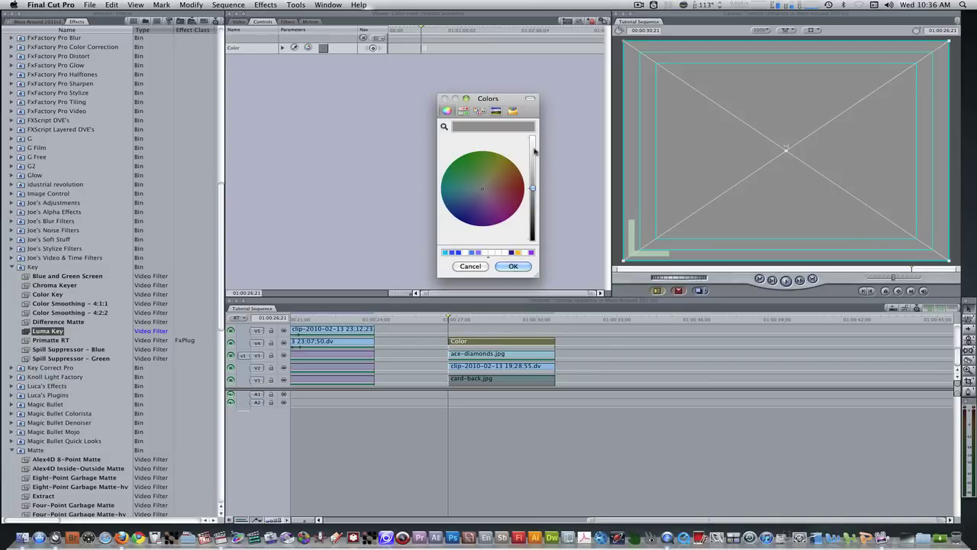
{"action": "left_click_drag", "start_coordinate": [534, 152], "coordinate": [533, 136]}
{"action": "left_click", "coordinate": [525, 268]}
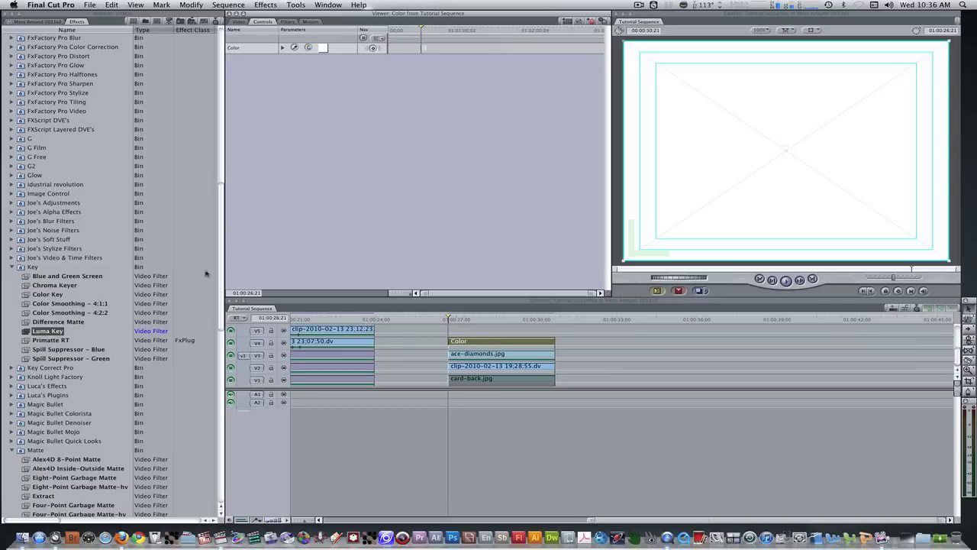
Step: Apply an inverted rectangular Mask Shape filter to the Color clip, with a horizontal scale of 44 and a vertical scale of 94
{"action": "left_click", "coordinate": [12, 266]}
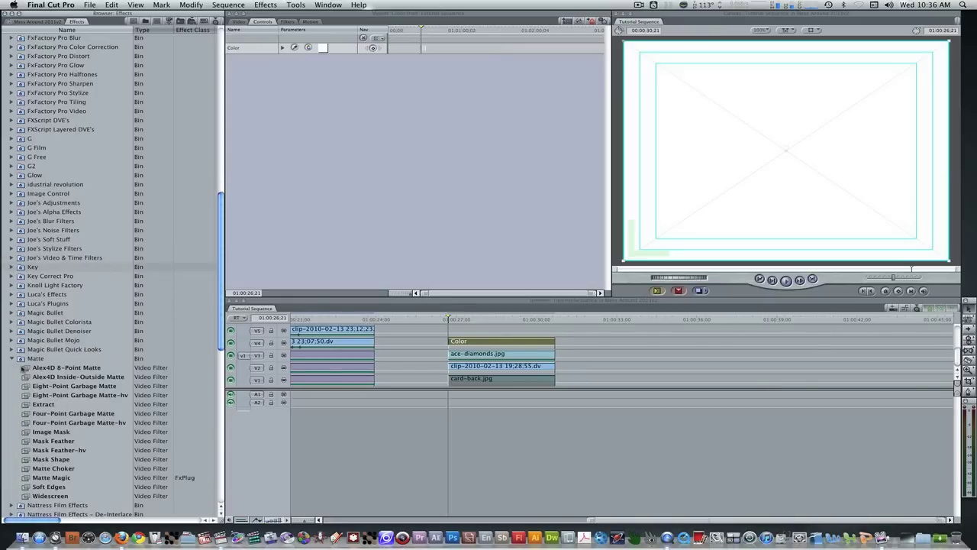
{"action": "left_click", "coordinate": [284, 22]}
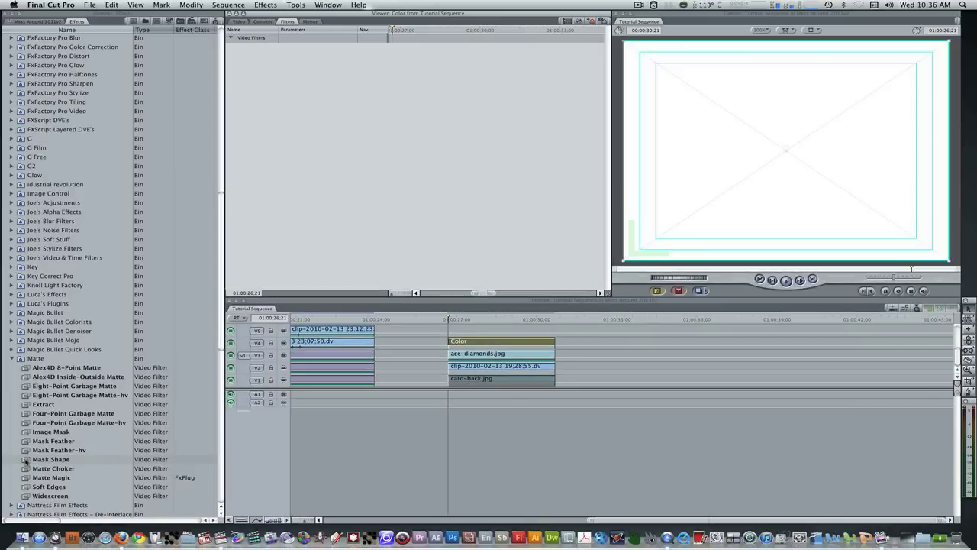
{"action": "left_click_drag", "start_coordinate": [21, 426], "coordinate": [710, 0]}
{"action": "left_click_drag", "start_coordinate": [333, 226], "coordinate": [332, 226]}
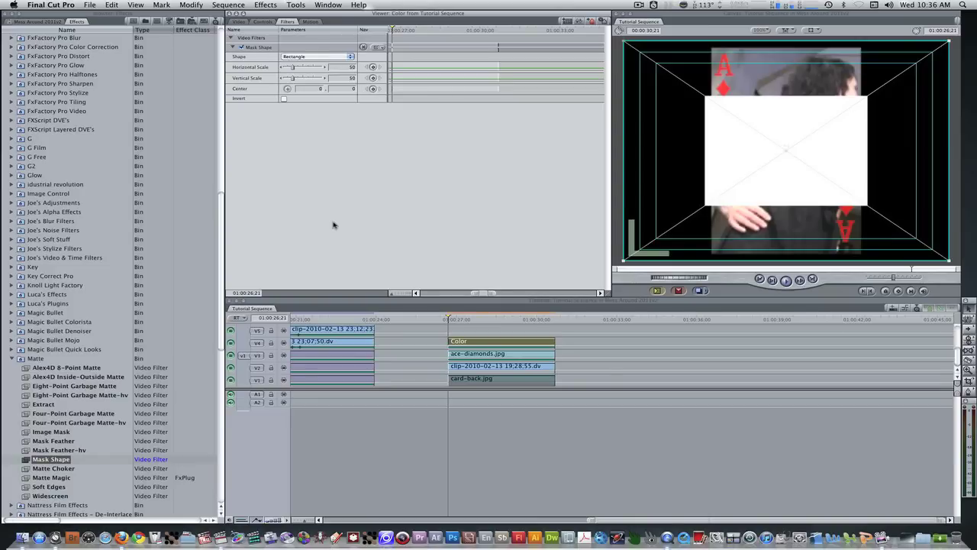
{"action": "left_click", "coordinate": [283, 99]}
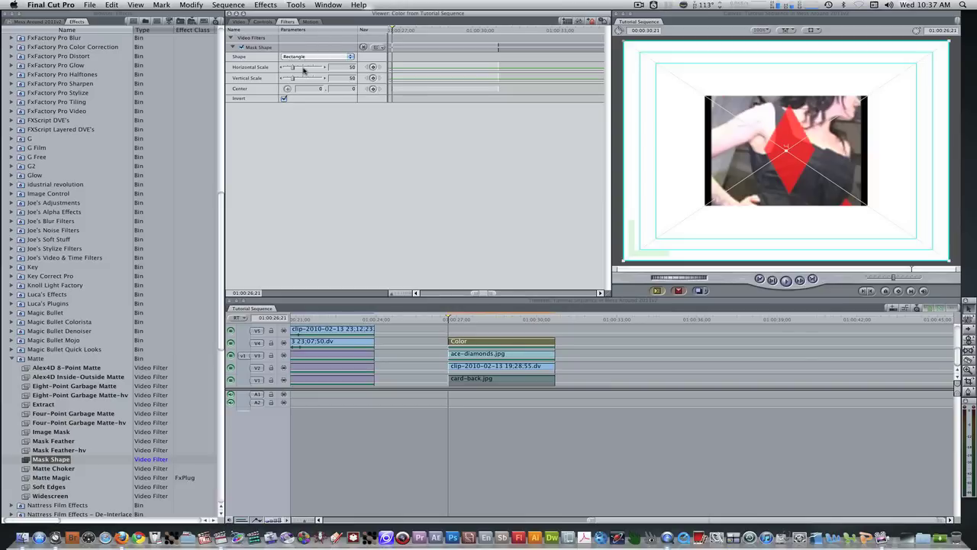
{"action": "left_click_drag", "start_coordinate": [292, 68], "coordinate": [302, 81]}
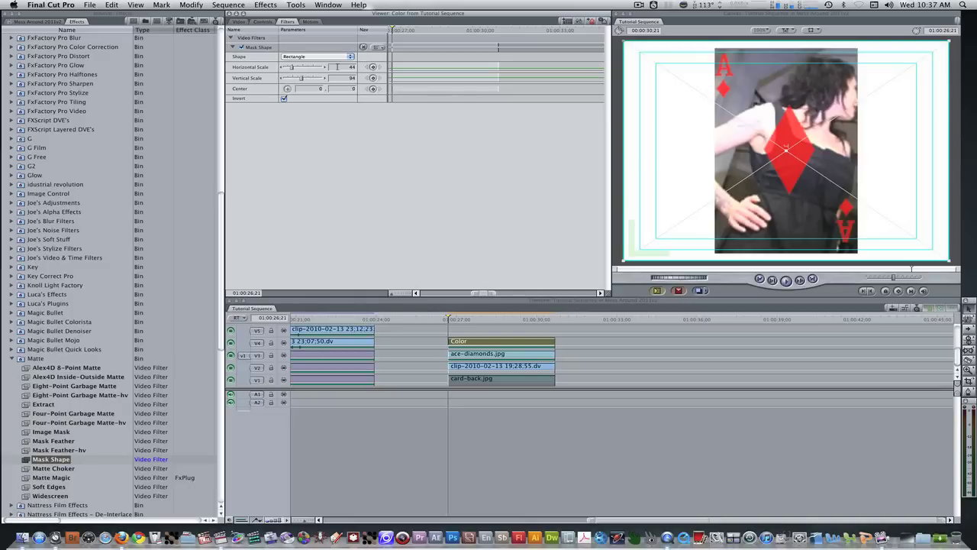
Step: Crop the sides of the Color clip to leave a narrow white border around the card, and play back the composite
{"action": "key", "text": "c"}
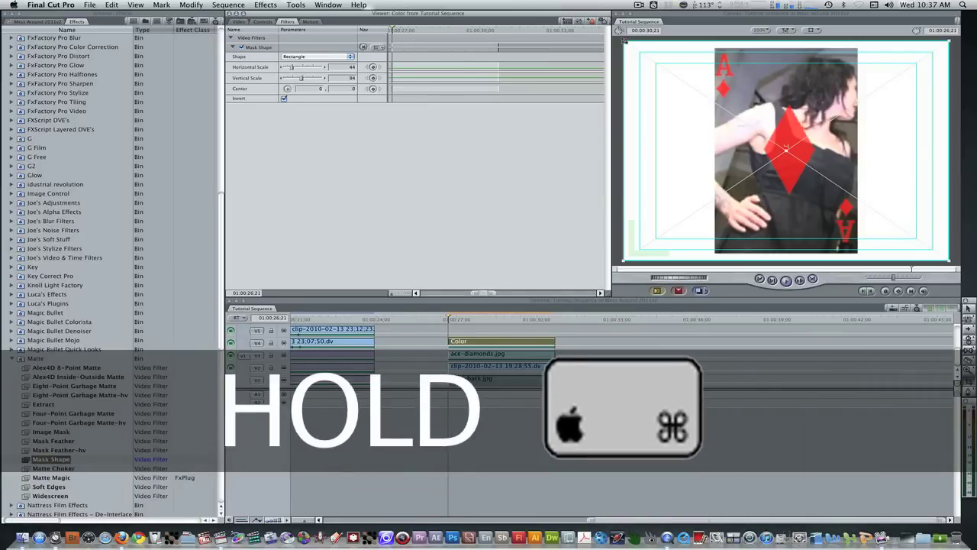
{"action": "left_click_drag", "start_coordinate": [624, 40], "coordinate": [709, 36]}
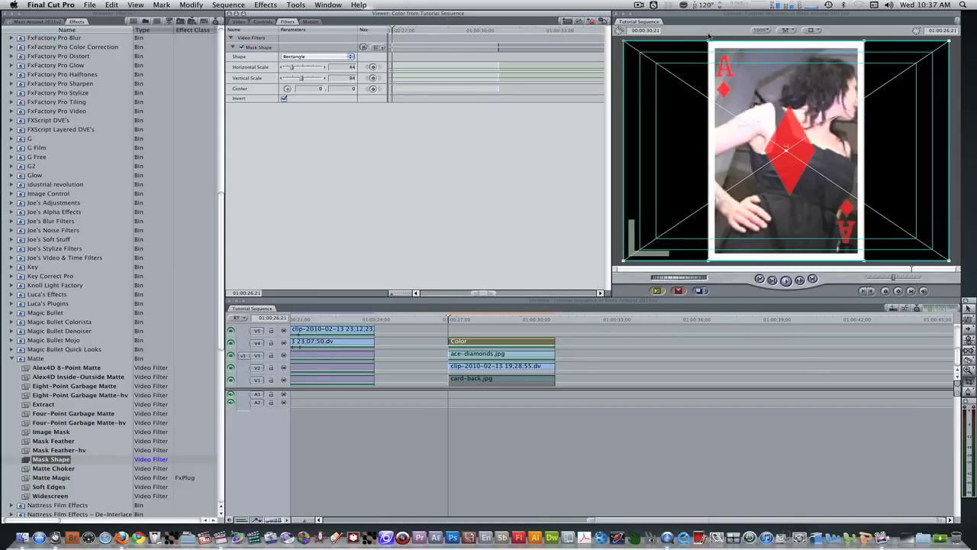
{"action": "left_click_drag", "start_coordinate": [709, 35], "coordinate": [710, 36]}
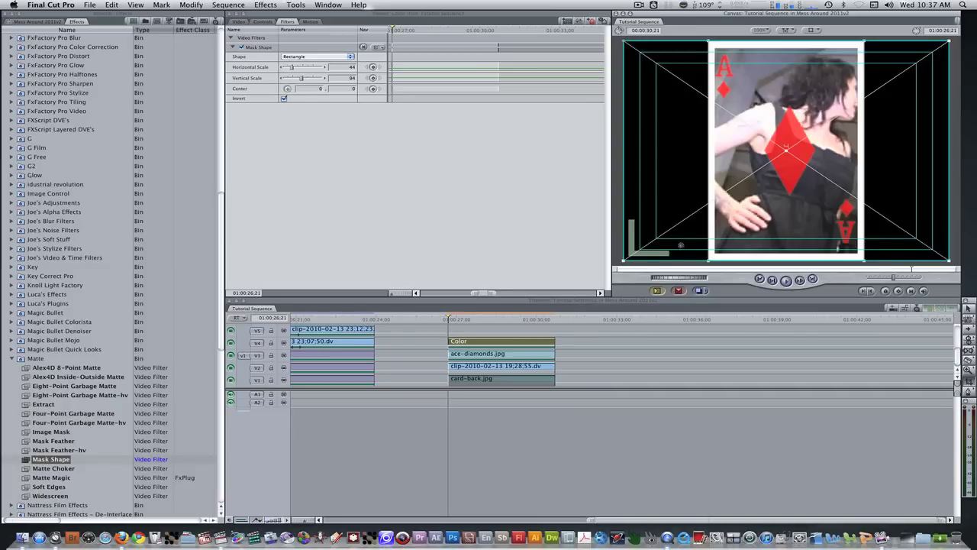
{"action": "left_click", "coordinate": [457, 320]}
{"action": "key", "text": "space"}
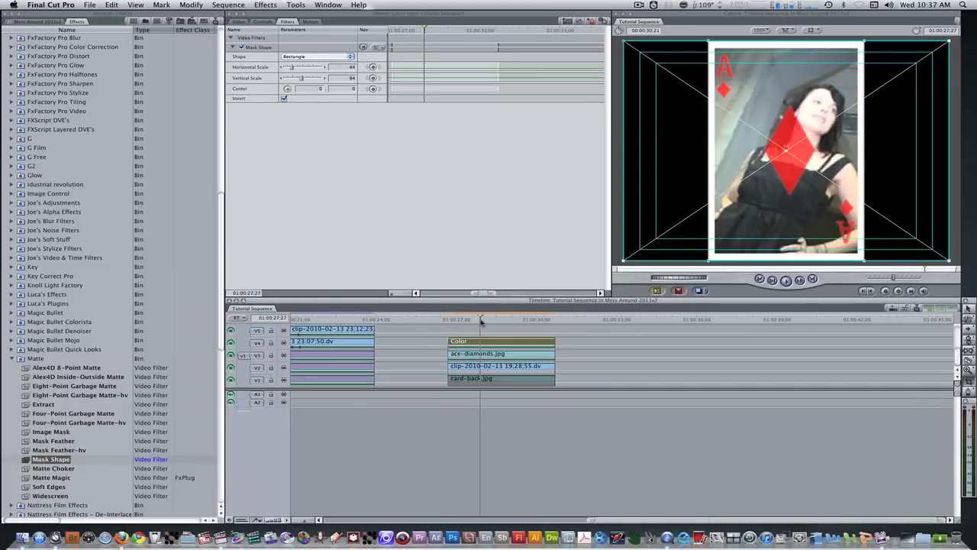
Step: Apply the Perspective Flop filter to the video clip on V2
{"action": "mouse_move", "coordinate": [482, 324]}
{"action": "left_mouse_down"}
{"action": "mouse_move", "coordinate": [457, 324]}
{"action": "mouse_move", "coordinate": [501, 322]}
{"action": "left_mouse_up"}
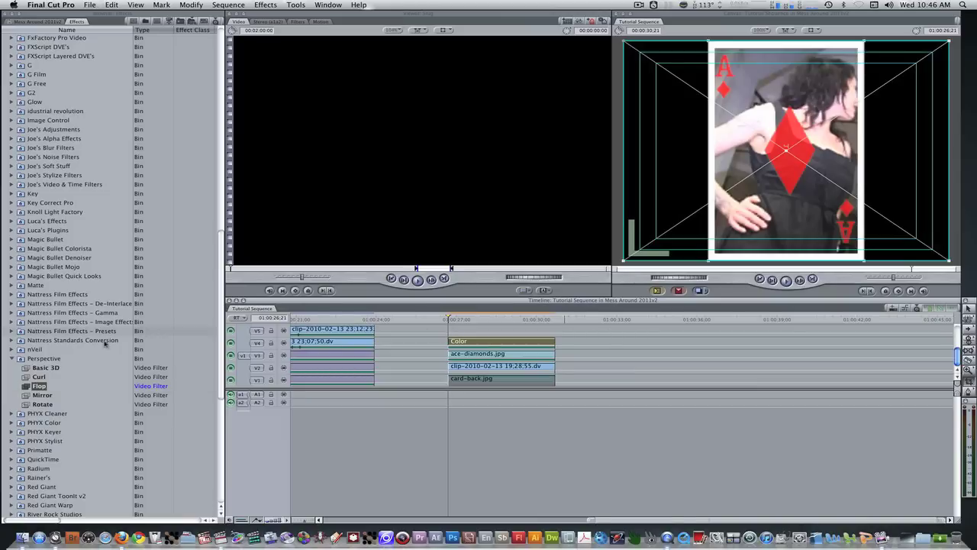
{"action": "left_click", "coordinate": [54, 361]}
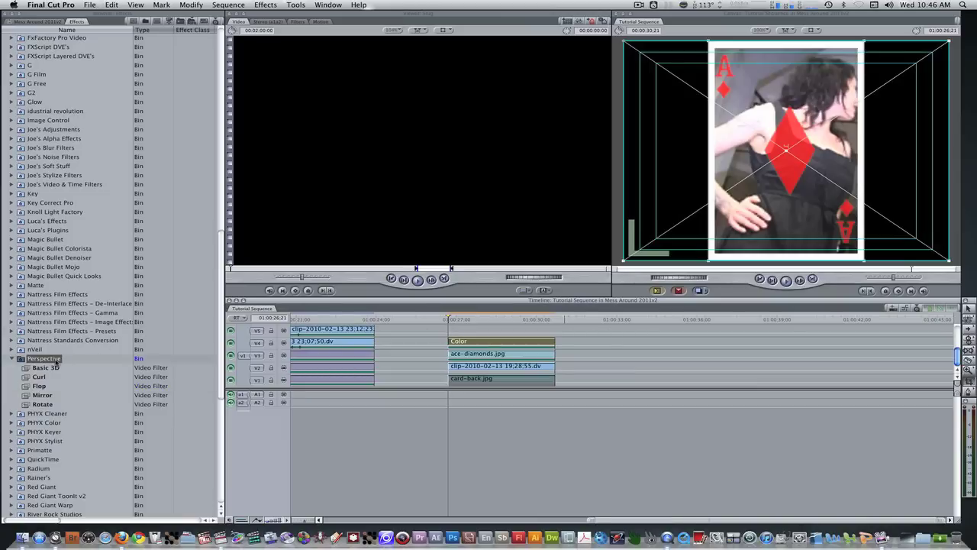
{"action": "left_click", "coordinate": [26, 387]}
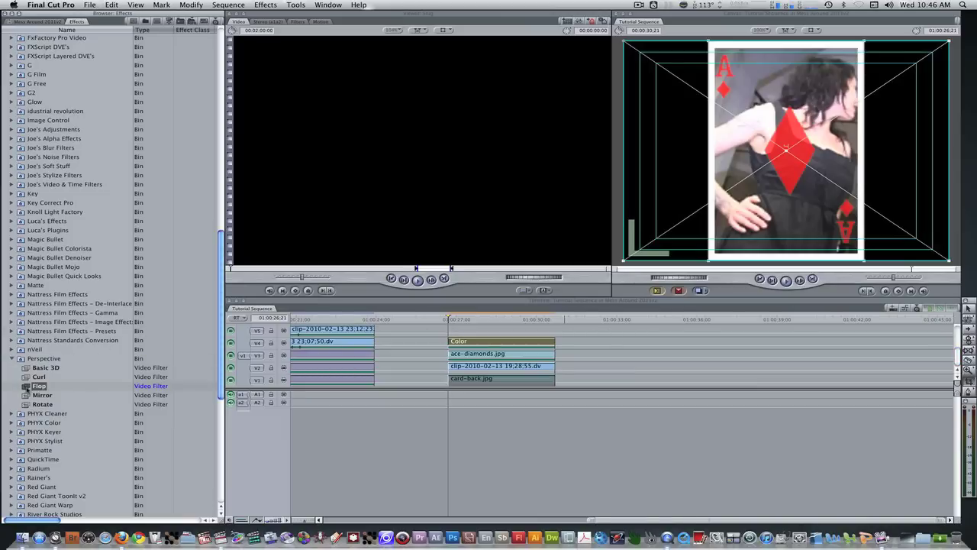
{"action": "left_click_drag", "start_coordinate": [26, 387], "coordinate": [464, 370]}
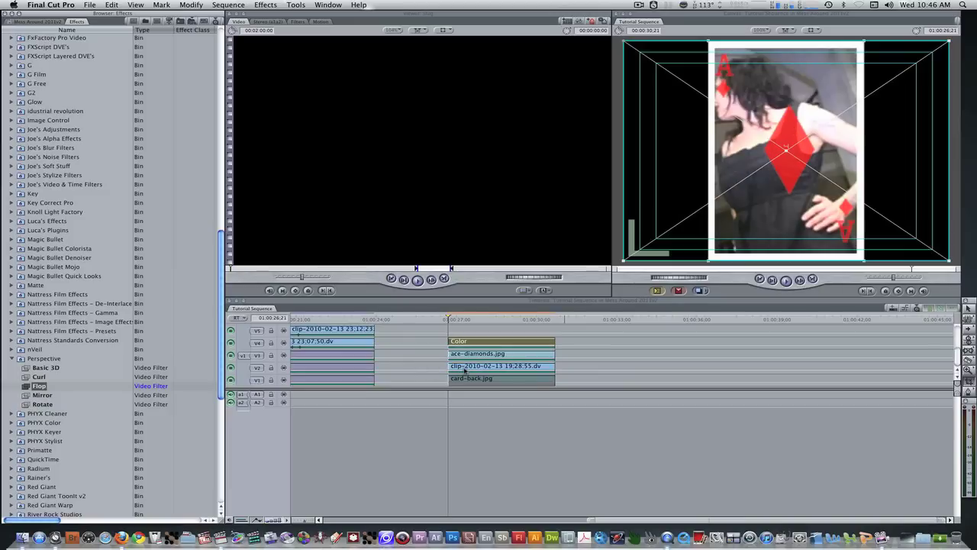
Step: Open the V2 video clip's filters and copy its horizontal Flop filter onto the ace-diamonds.jpg clip on V3
{"action": "double_click", "coordinate": [464, 370]}
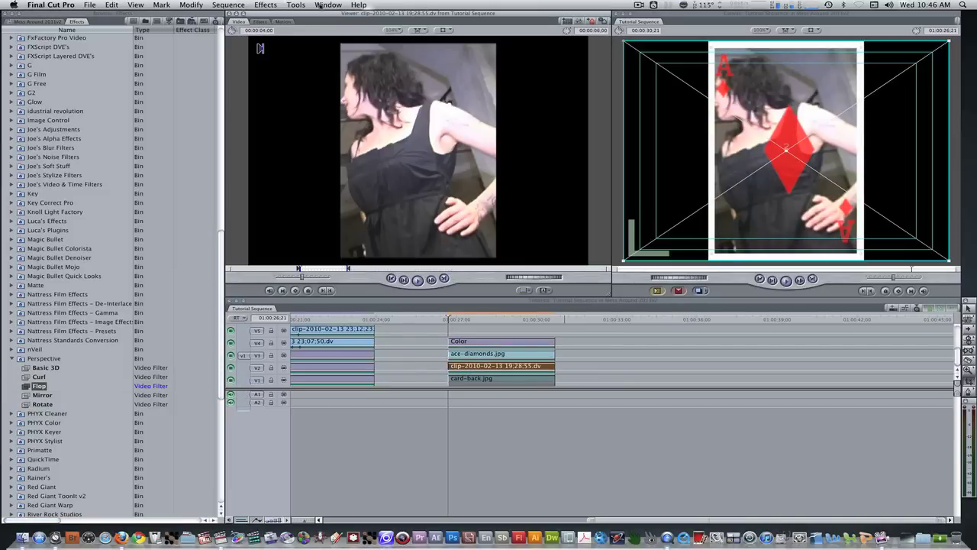
{"action": "left_click", "coordinate": [263, 22]}
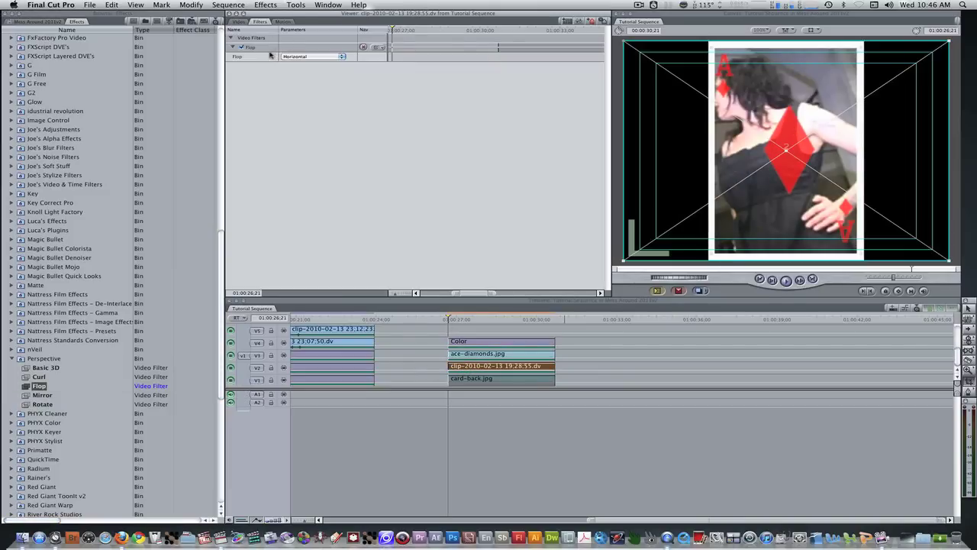
{"action": "left_click", "coordinate": [260, 50]}
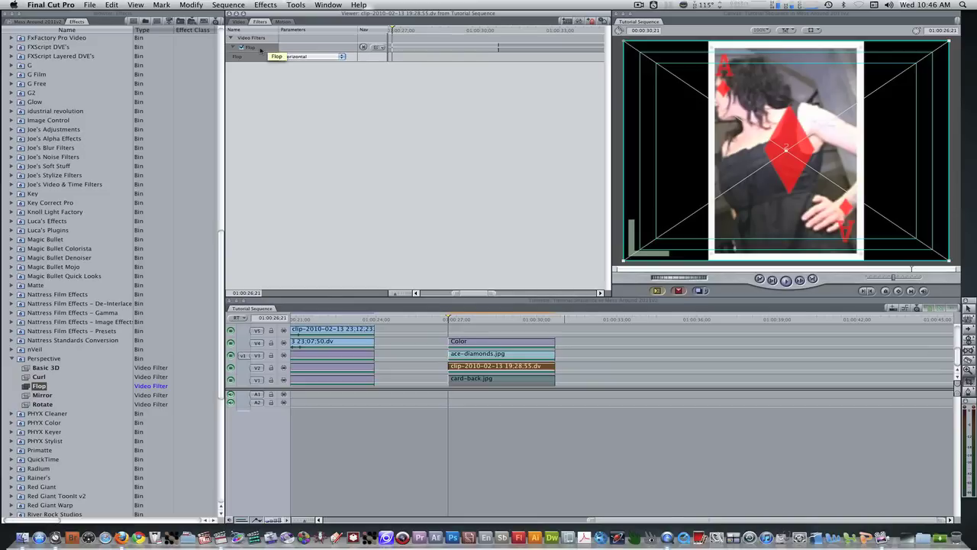
{"action": "left_click_drag", "start_coordinate": [261, 50], "coordinate": [486, 356]}
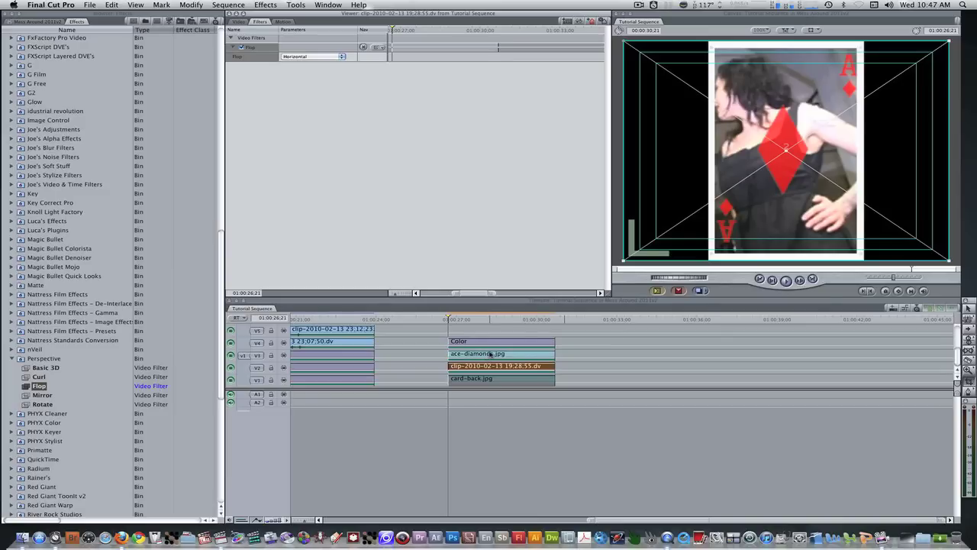
Step: Nest the Color, ace-diamonds.jpg and video clips on V2 to V4 as a sequence named "Ace of Diamonds"
{"action": "left_click", "coordinate": [588, 343]}
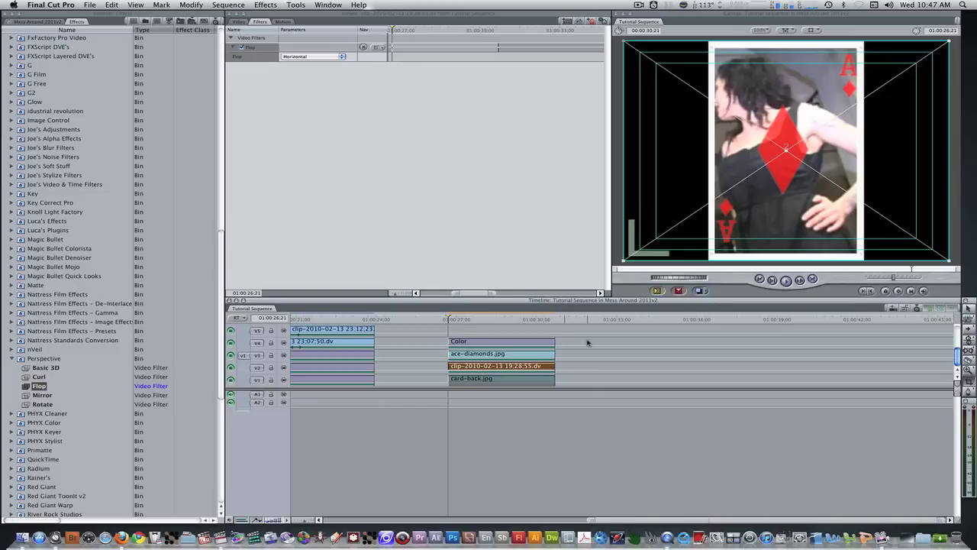
{"action": "left_click_drag", "start_coordinate": [588, 343], "coordinate": [530, 367]}
{"action": "key", "text": "alt+c"}
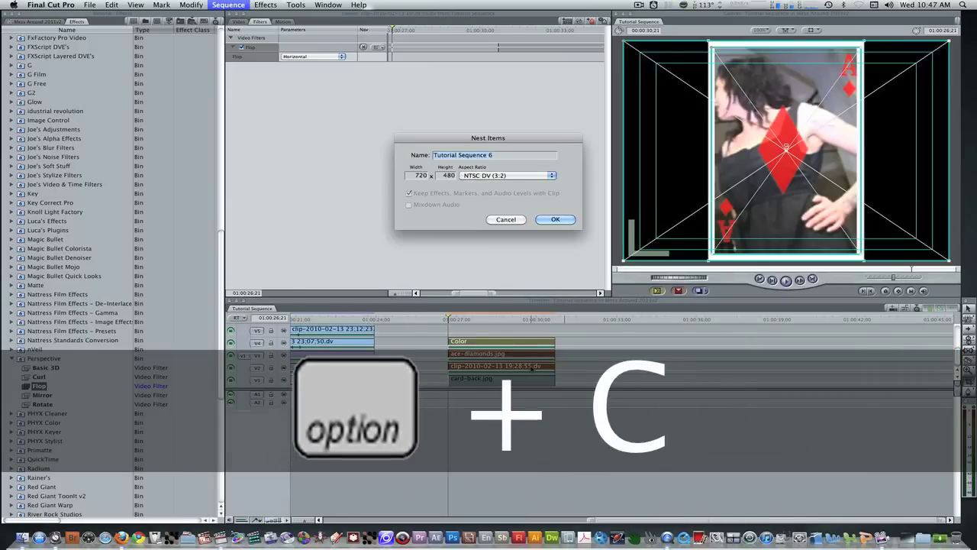
{"action": "type", "text": "Ace of Diamonds"}
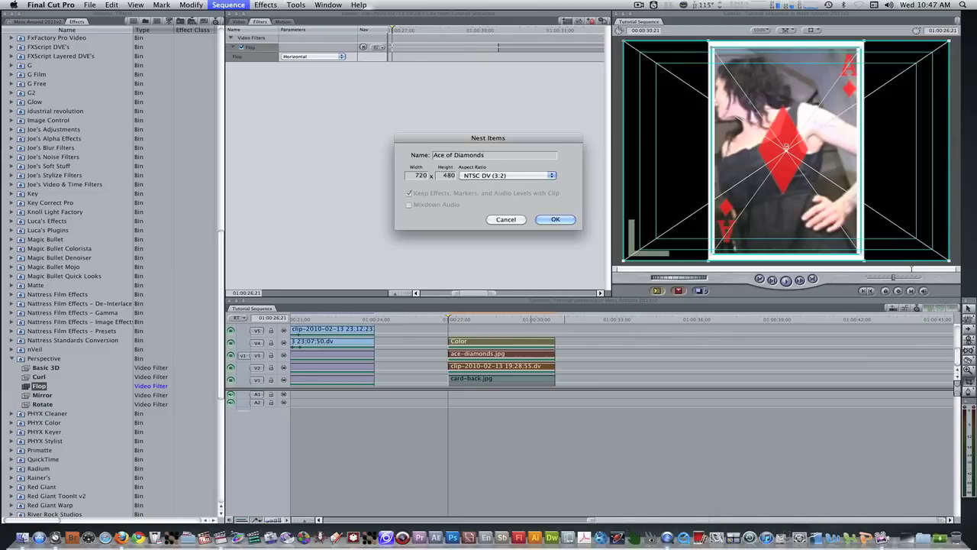
{"action": "key", "text": "Return"}
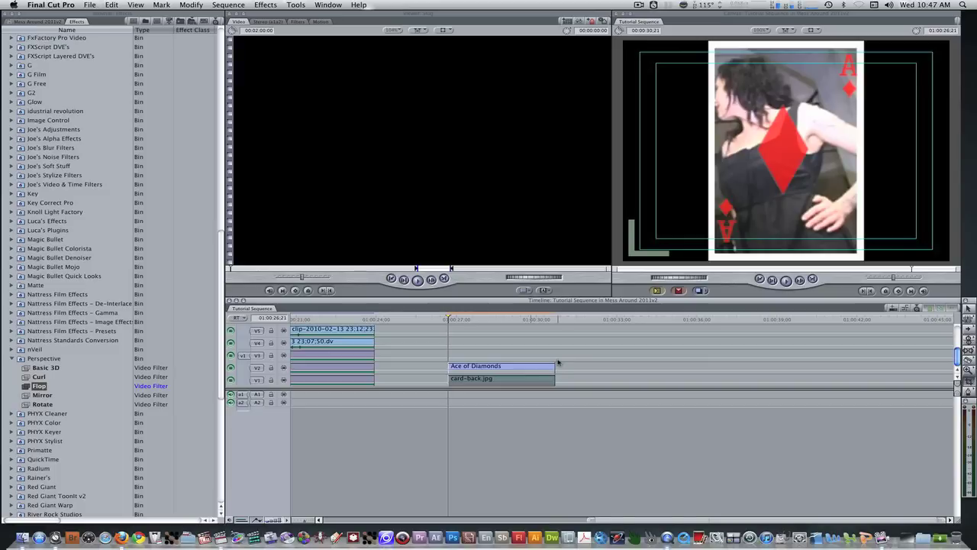
Step: Enable the card-back.jpg clip on V1 and nest it as a sequence named "Card Back"
{"action": "left_click", "coordinate": [510, 380]}
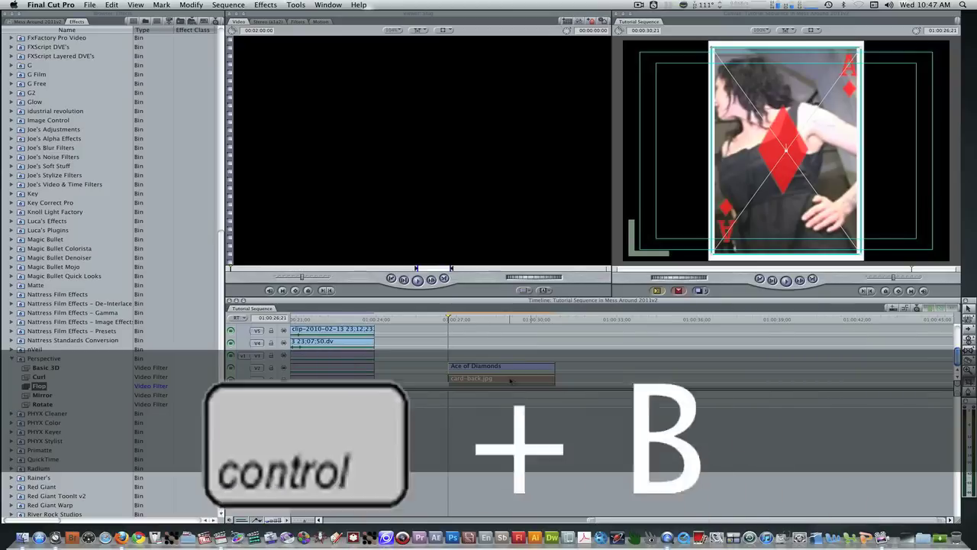
{"action": "key", "text": "ctrl+b"}
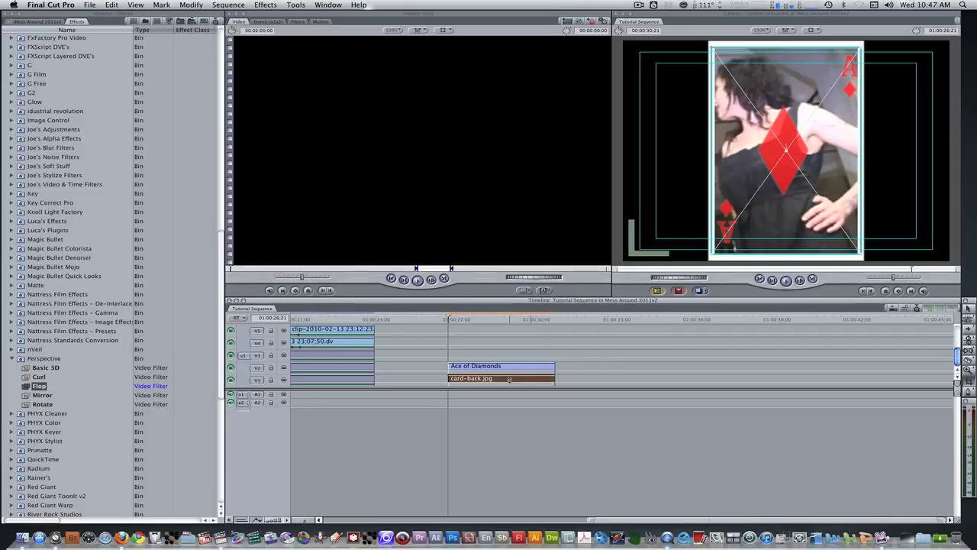
{"action": "key", "text": "alt+c"}
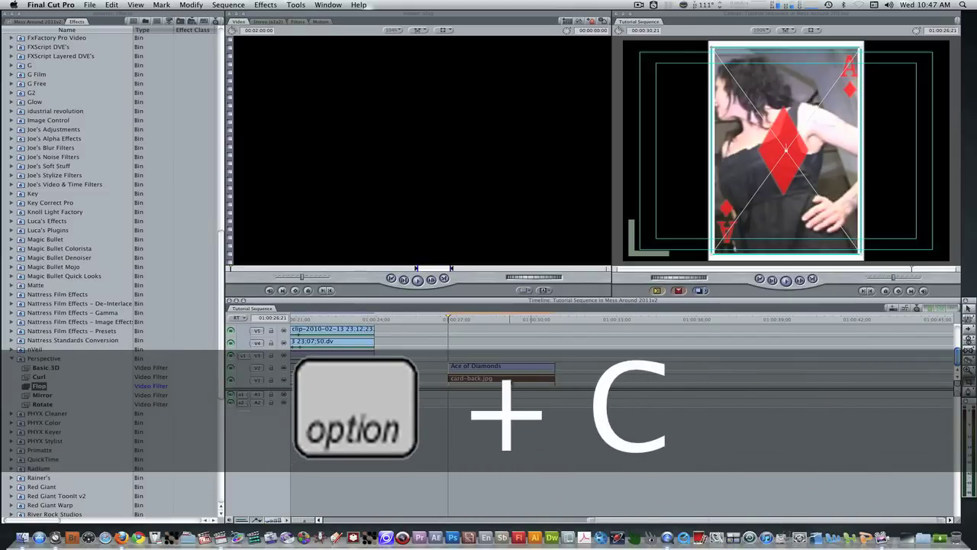
{"action": "type", "text": "C"}
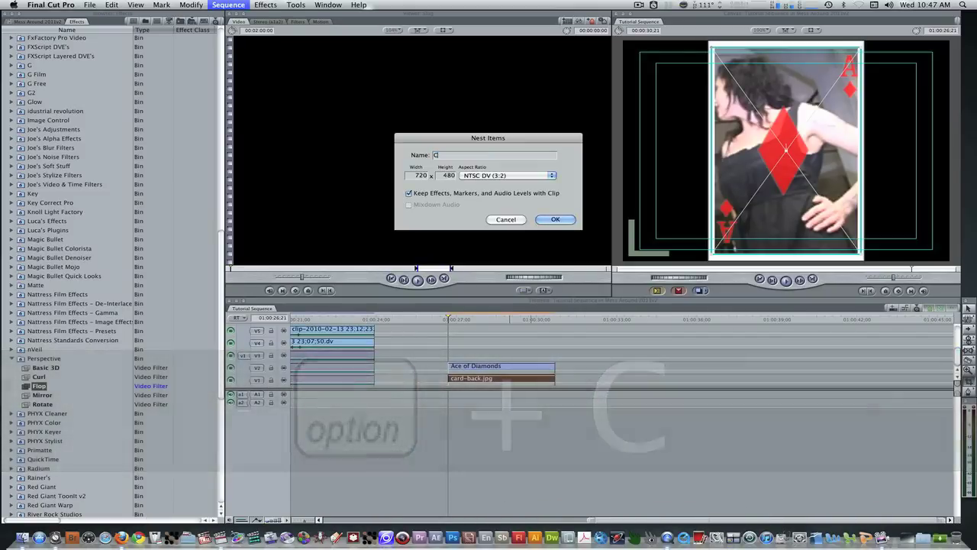
{"action": "type", "text": "ard Back"}
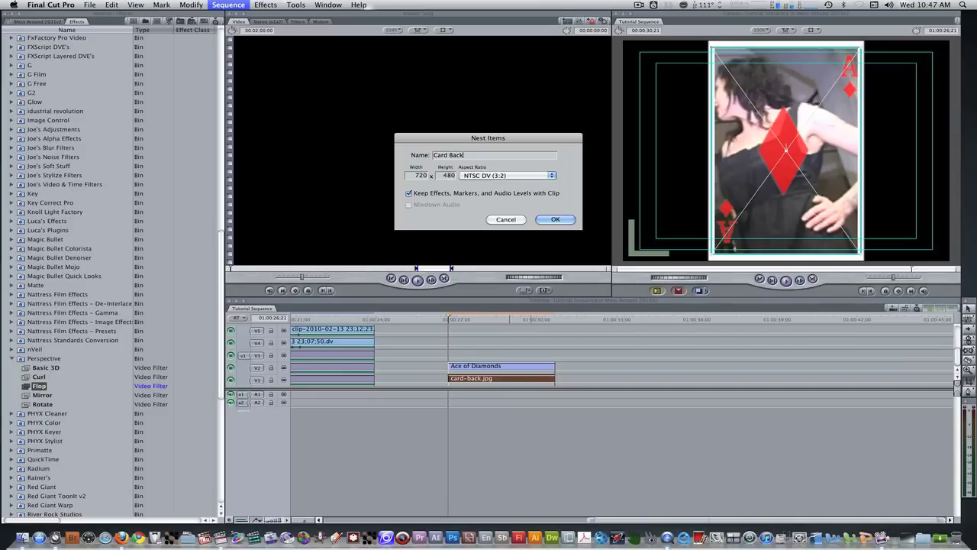
{"action": "key", "text": "Return"}
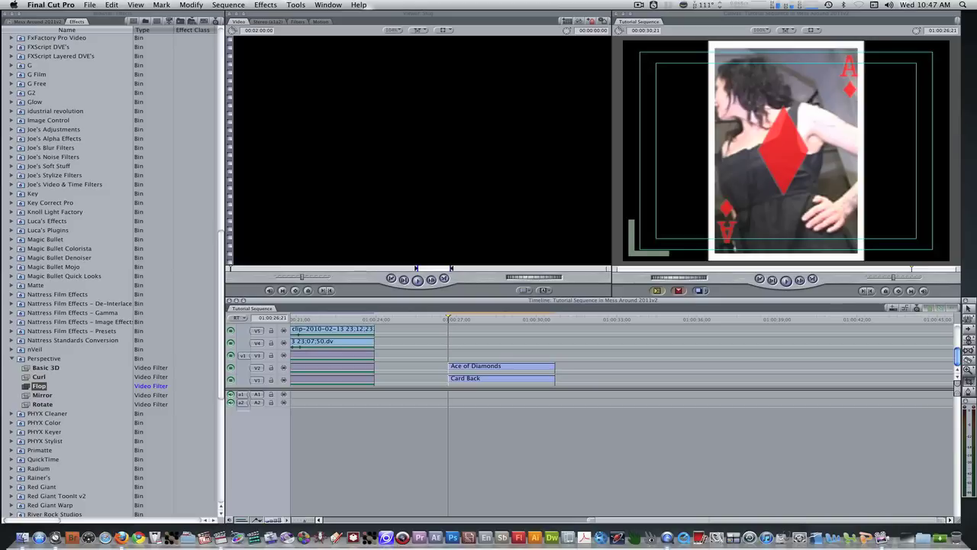
Step: Apply the idustrial revolution Multispace filter to both the Ace of Diamonds and Card Back nests
{"action": "left_click", "coordinate": [12, 358]}
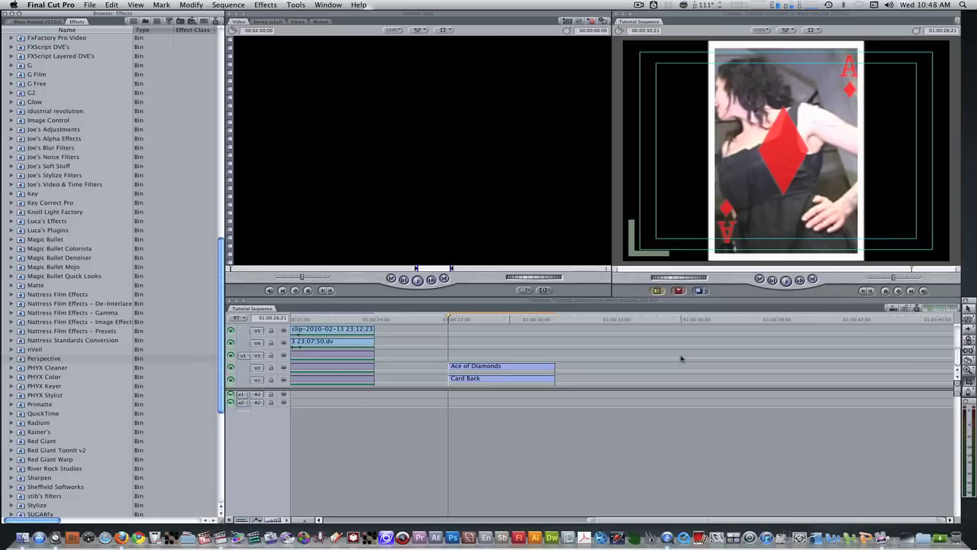
{"action": "left_click_drag", "start_coordinate": [604, 364], "coordinate": [516, 410]}
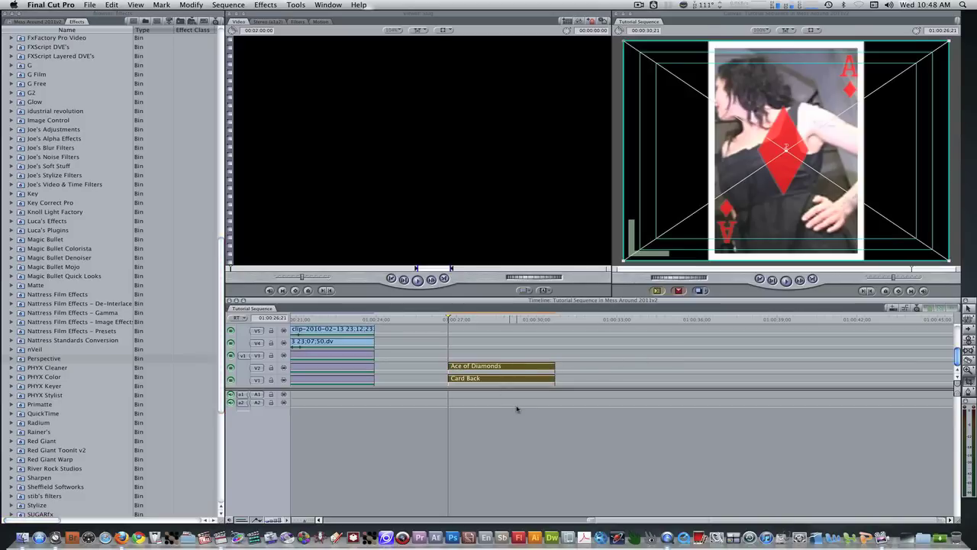
{"action": "left_click", "coordinate": [89, 394]}
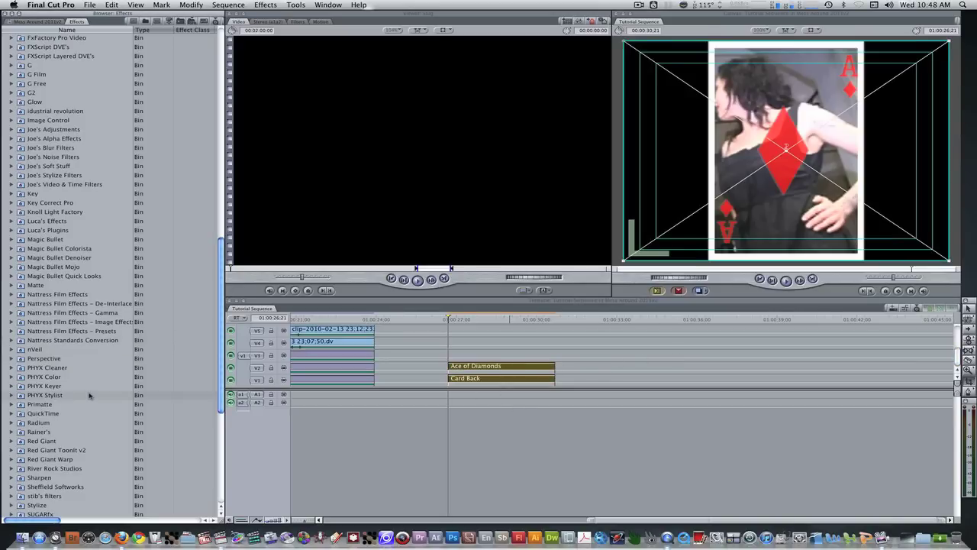
{"action": "left_click", "coordinate": [12, 111]}
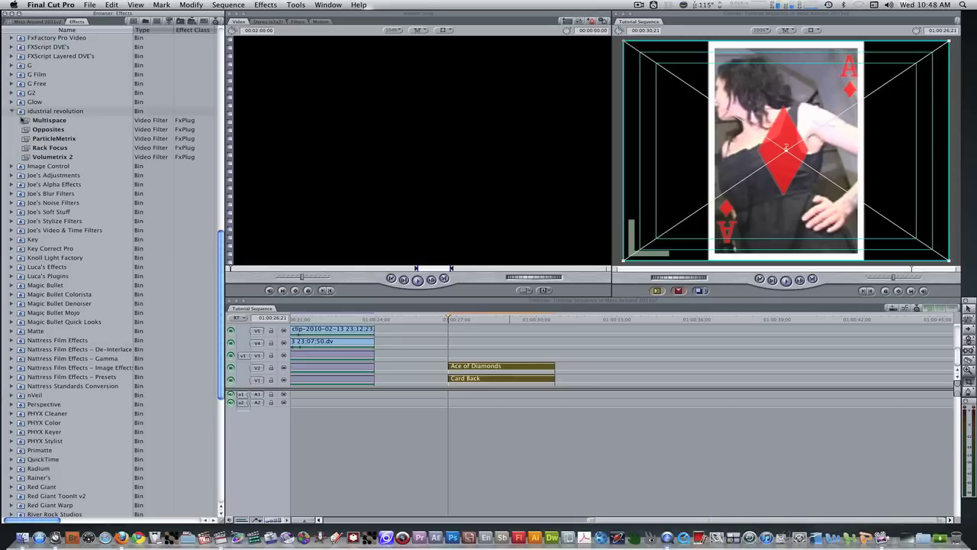
{"action": "left_click", "coordinate": [24, 120]}
{"action": "left_click_drag", "start_coordinate": [25, 121], "coordinate": [471, 367]}
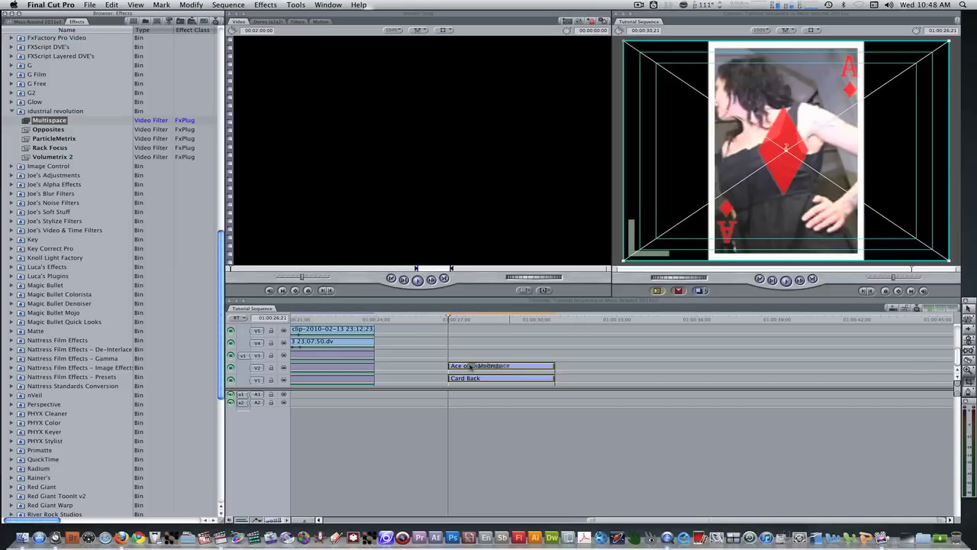
{"action": "left_click_drag", "start_coordinate": [471, 366], "coordinate": [471, 365]}
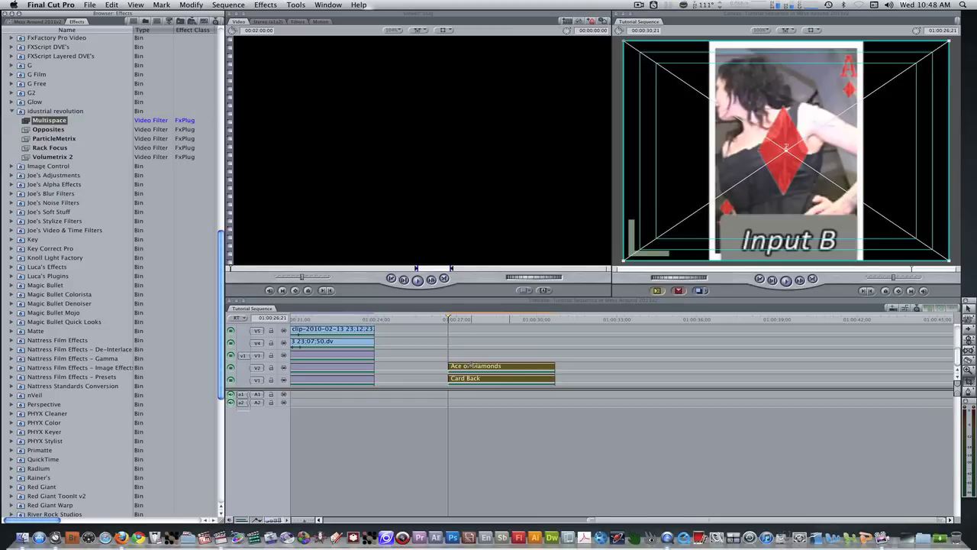
Step: Disable the Ace of Diamonds nest on V2 so only the card back shows
{"action": "left_click", "coordinate": [579, 380]}
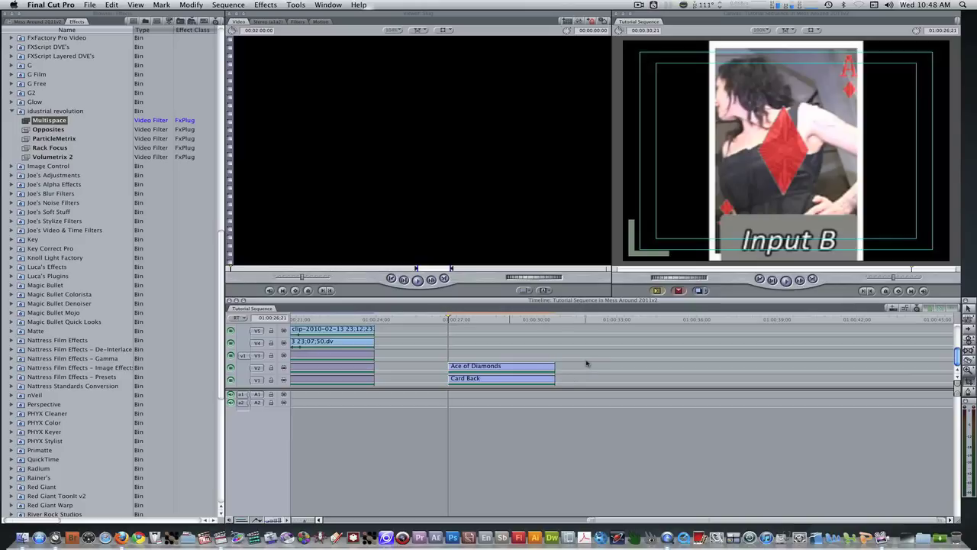
{"action": "left_click", "coordinate": [487, 366]}
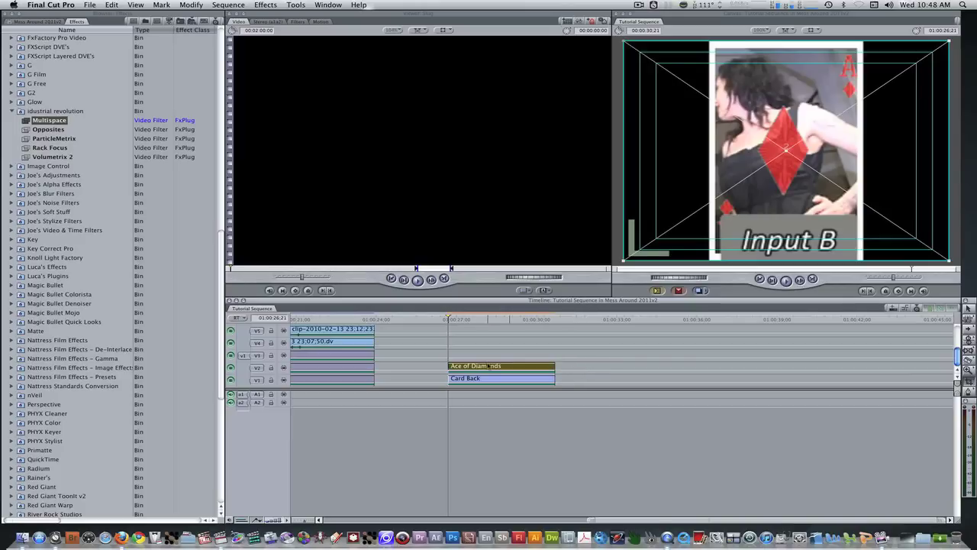
{"action": "key", "text": "ctrl+b"}
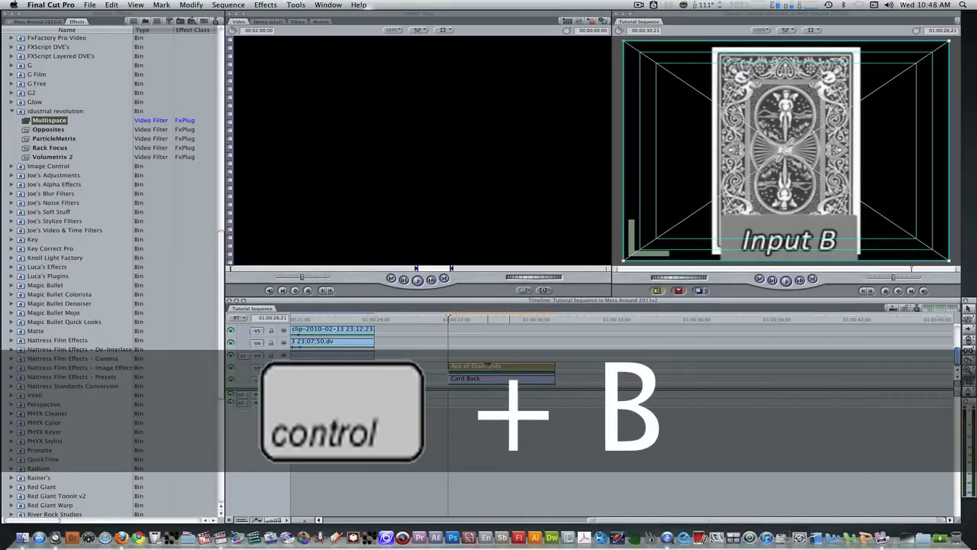
Step: Open the Card Back nest's Multispace filter settings and set Opacity (B) to 0
{"action": "double_click", "coordinate": [482, 380]}
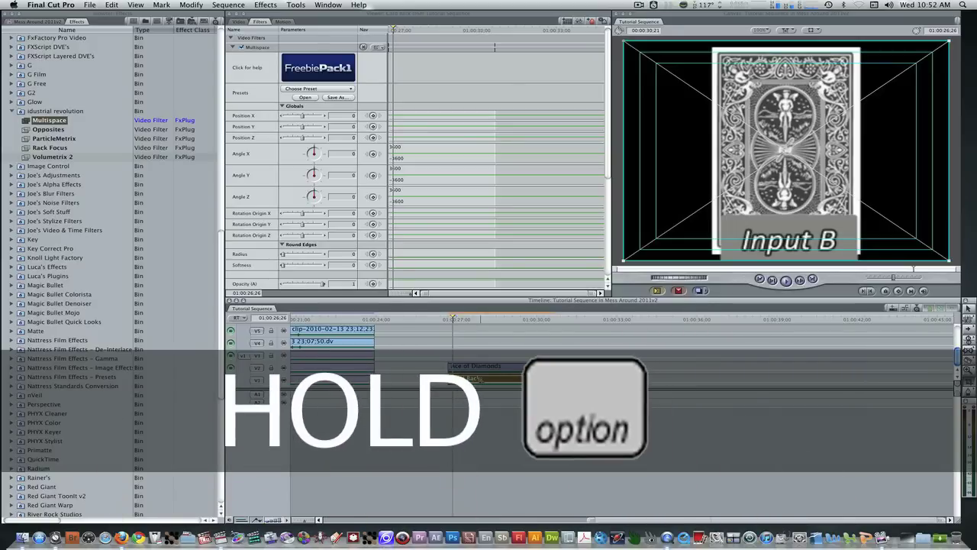
{"action": "double_click", "coordinate": [482, 381], "text": "alt"}
{"action": "left_click", "coordinate": [262, 22]}
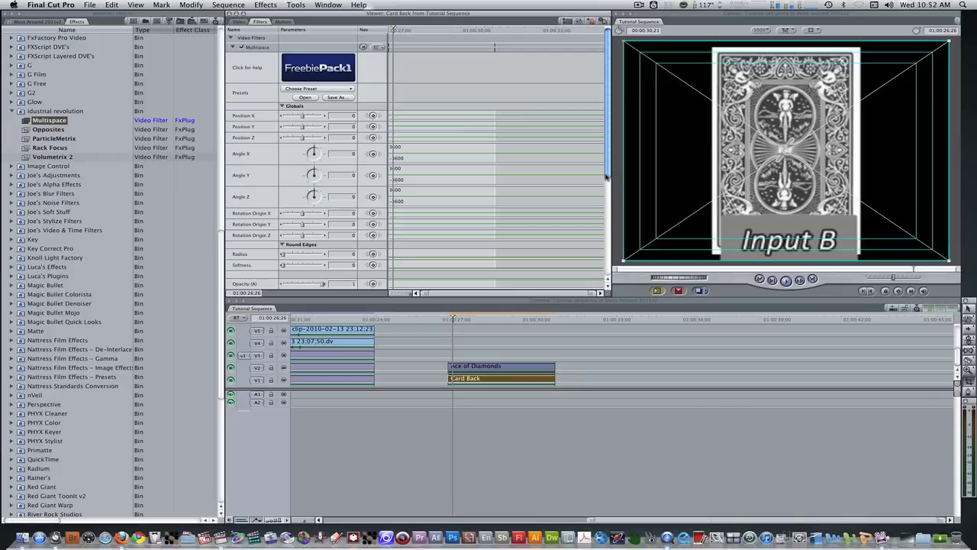
{"action": "left_click_drag", "start_coordinate": [608, 176], "coordinate": [608, 267]}
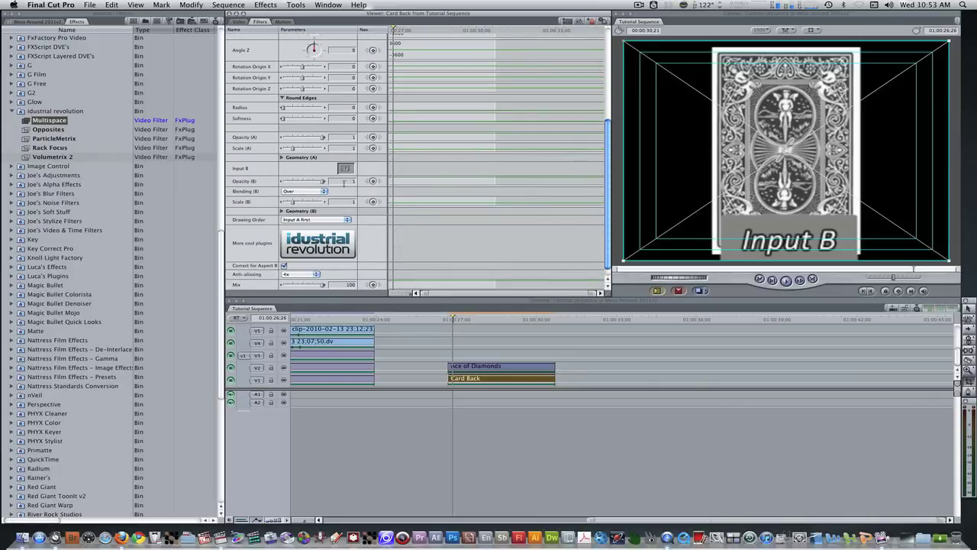
{"action": "key", "text": "Return"}
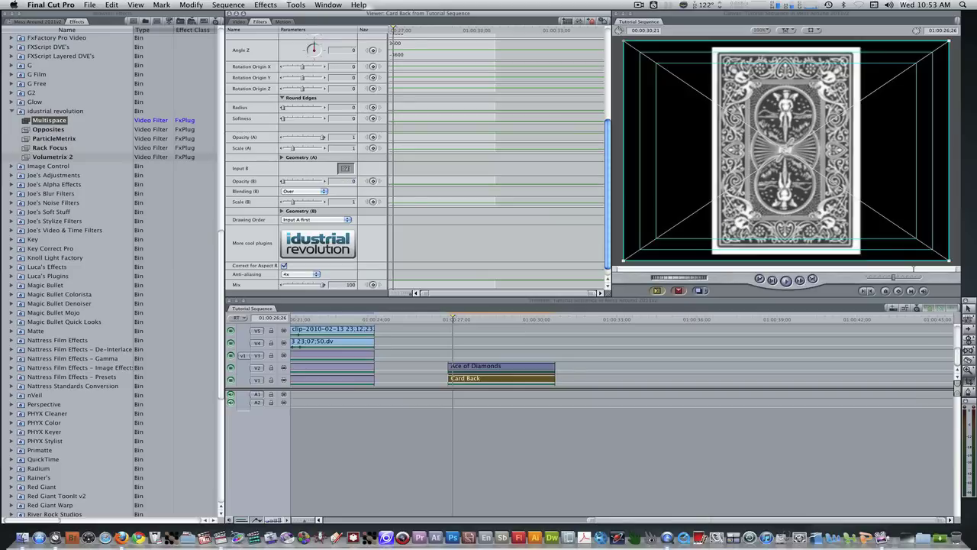
Step: Add two Angle Y keyframes to the Card Back Multispace filter, at the playhead and 1 second 12 frames further on
{"action": "scroll", "coordinate": [609, 135], "scroll_direction": "up", "scroll_amount": 5}
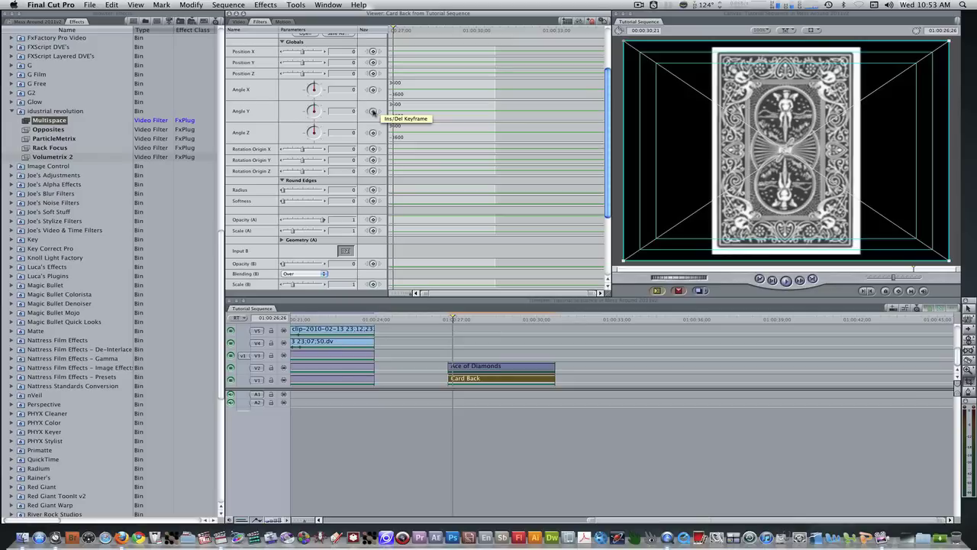
{"action": "left_click", "coordinate": [373, 111]}
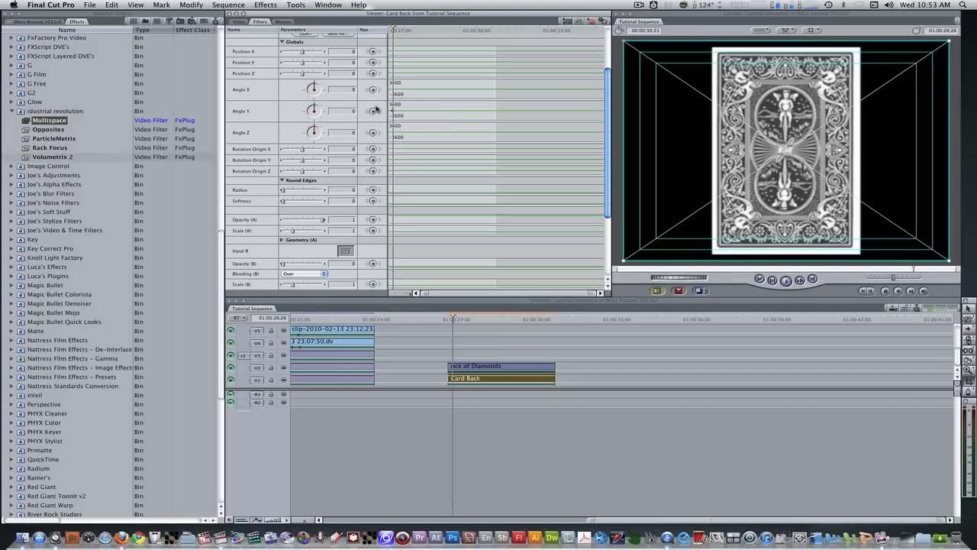
{"action": "type", "text": "+1"}
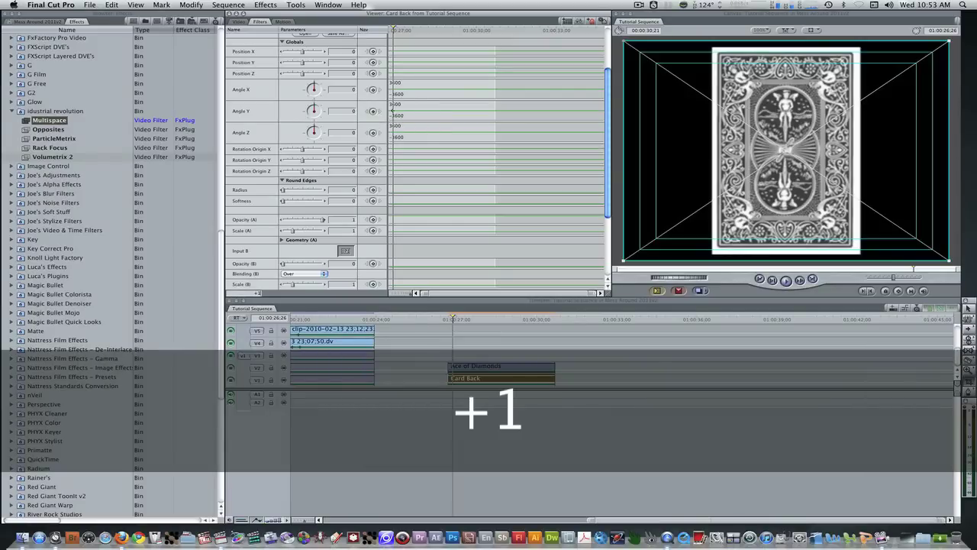
{"action": "type", "text": ".12"}
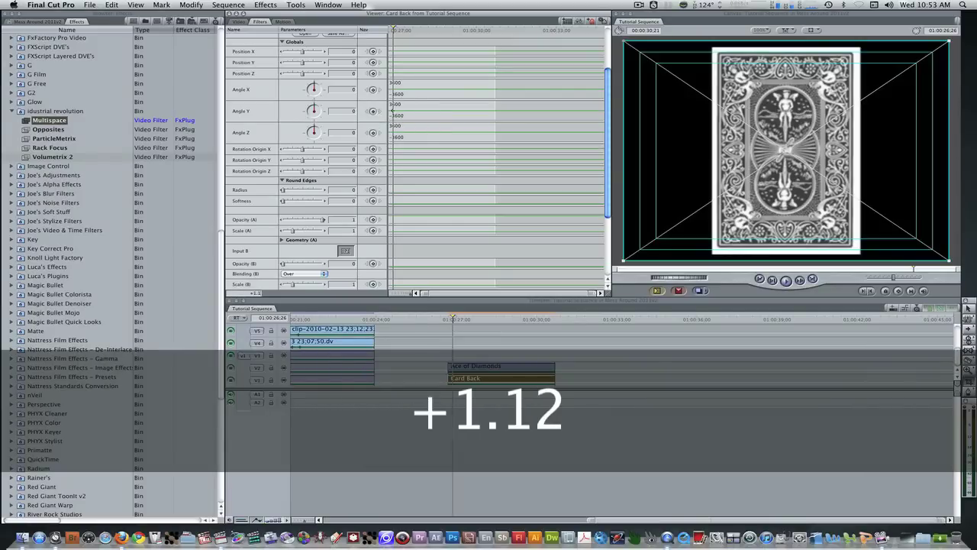
{"action": "key", "text": "Return"}
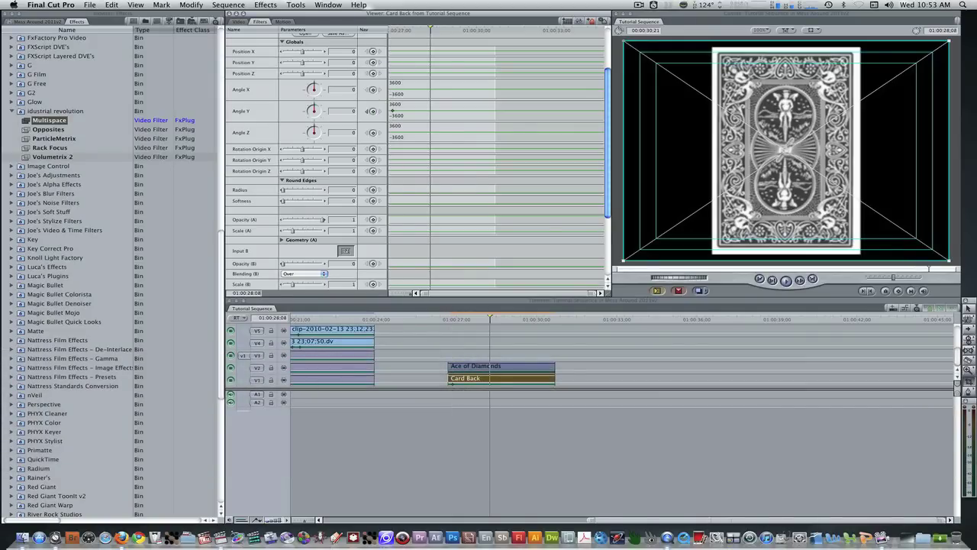
{"action": "left_click", "coordinate": [374, 111]}
Step: Set Card Back's Angle Y to 180 at the first keyframe and return the playhead to the second keyframe
{"action": "key", "text": "alt+k"}
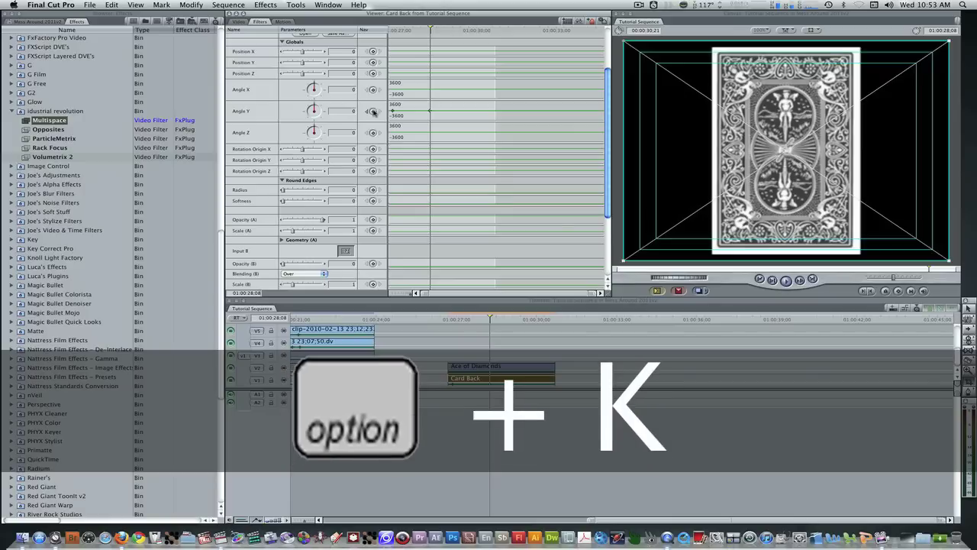
{"action": "key", "text": "alt+k"}
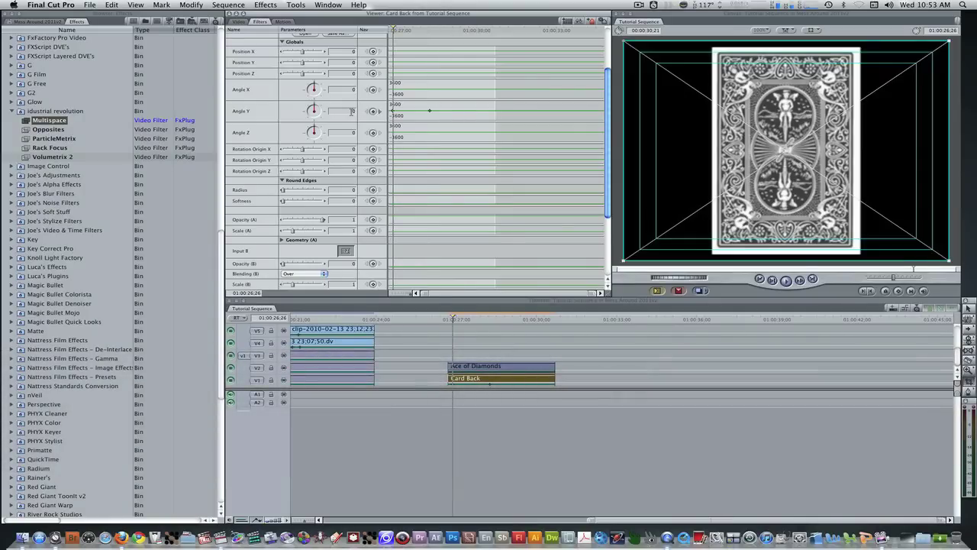
{"action": "left_click", "coordinate": [352, 110]}
{"action": "type", "text": "3"}
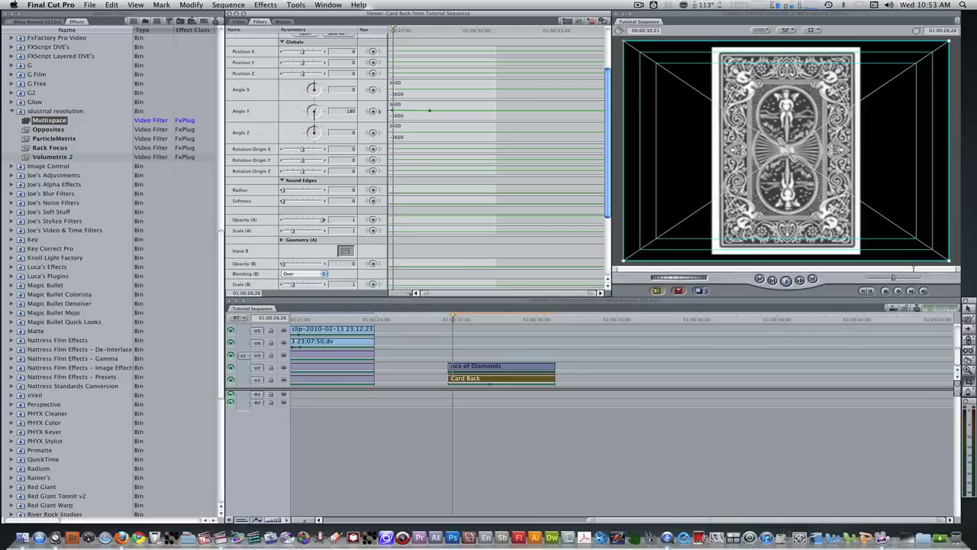
{"action": "key", "text": "shift+k"}
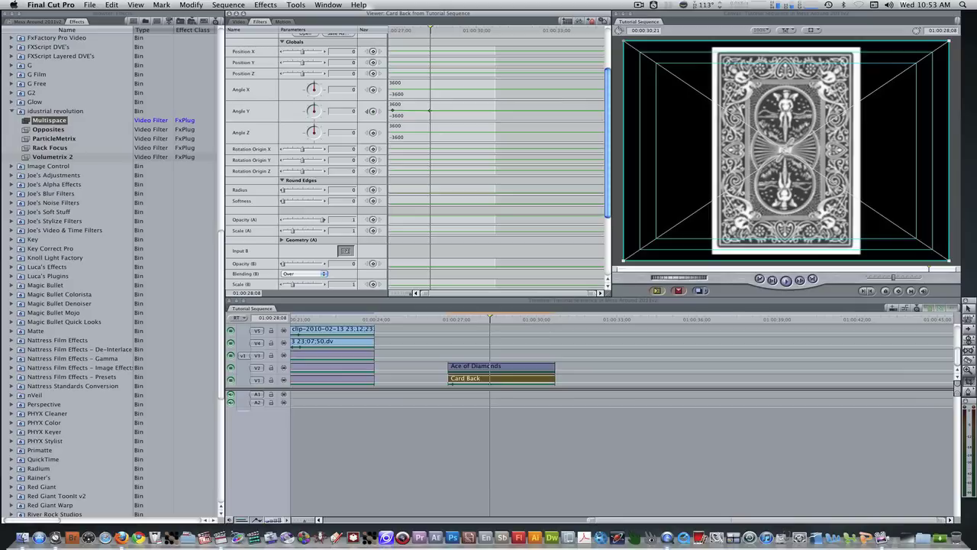
Step: Re-enable the Ace of Diamonds nest on V2 and set its Multispace Opacity (B) to 0 at the first keyframe position
{"action": "left_click", "coordinate": [537, 368]}
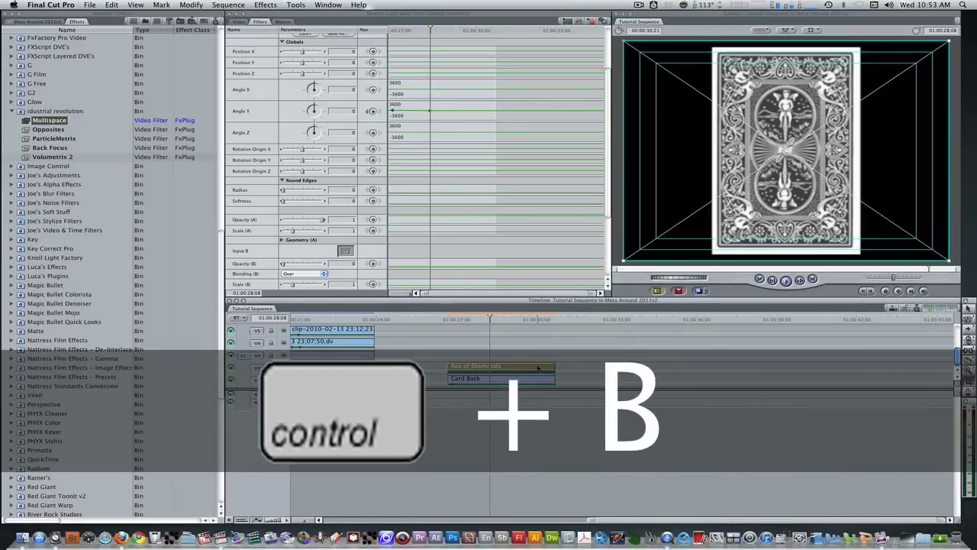
{"action": "key", "text": "ctrl+b"}
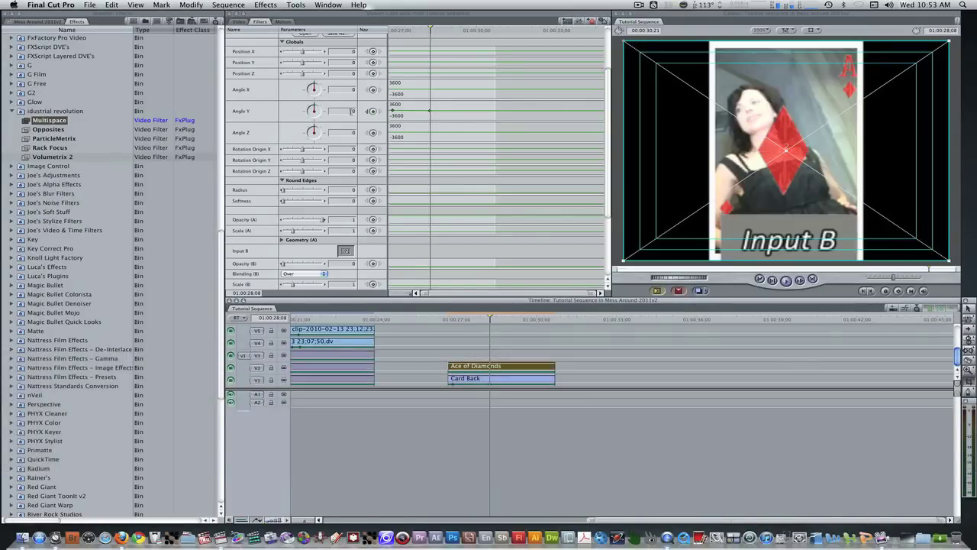
{"action": "left_click", "coordinate": [366, 112]}
{"action": "scroll", "coordinate": [367, 112], "scroll_direction": "down", "scroll_amount": 3}
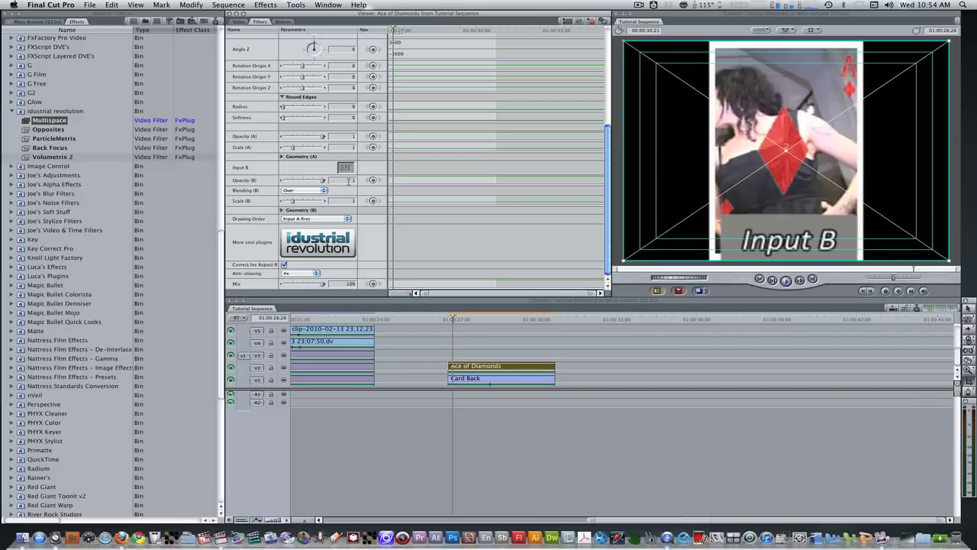
{"action": "type", "text": "0"}
{"action": "key", "text": "Return"}
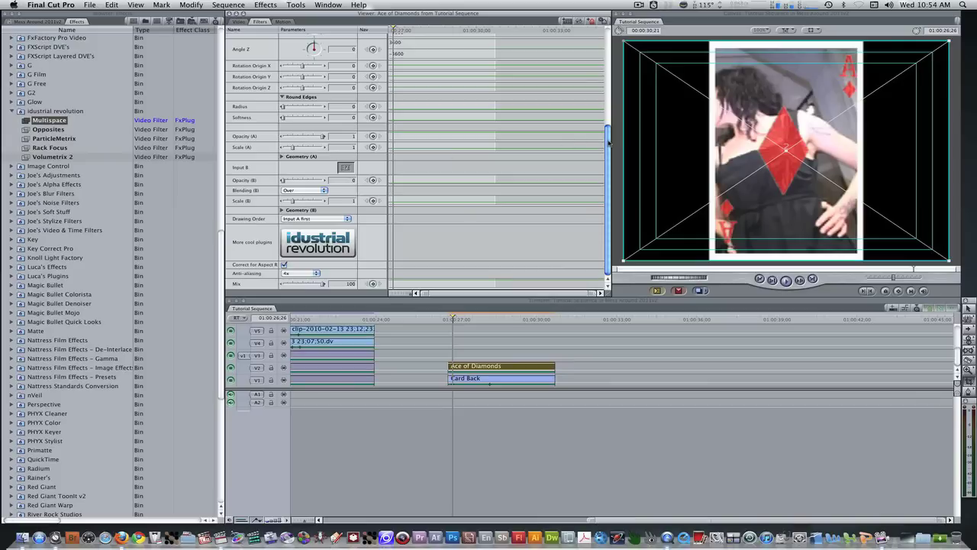
Step: Add two Angle Y keyframes to the Ace of Diamonds filter, at the playhead and 1 second 12 frames further on
{"action": "left_click_drag", "start_coordinate": [609, 142], "coordinate": [608, 70]}
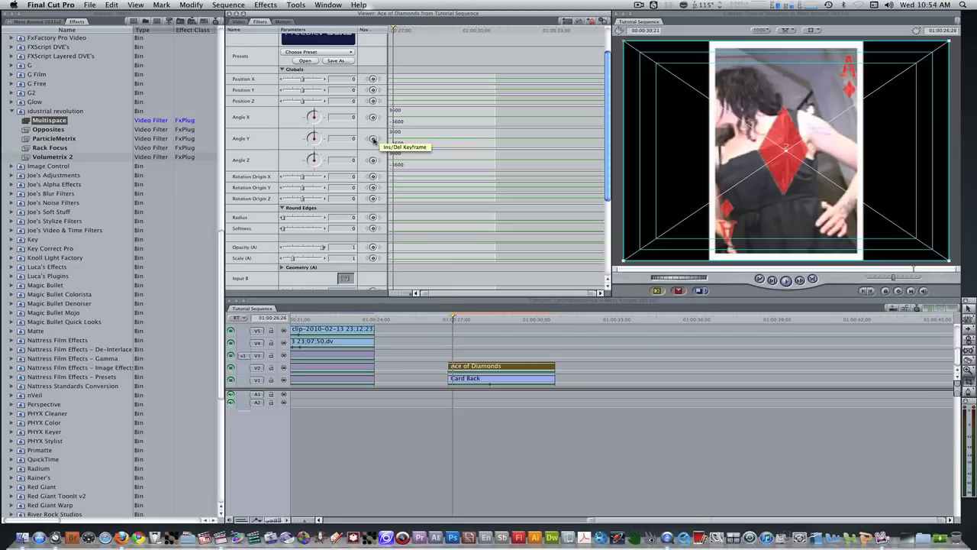
{"action": "left_click", "coordinate": [373, 138]}
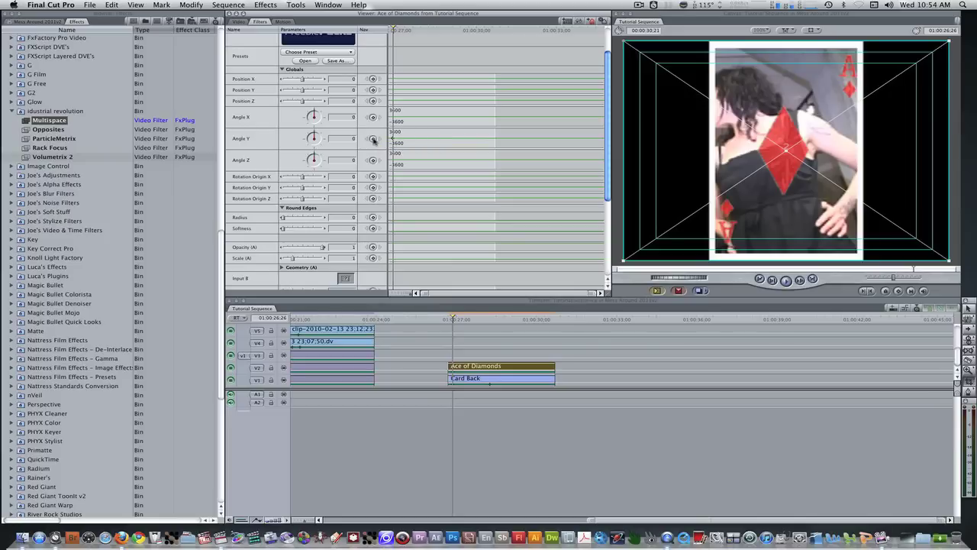
{"action": "type", "text": "+1.12"}
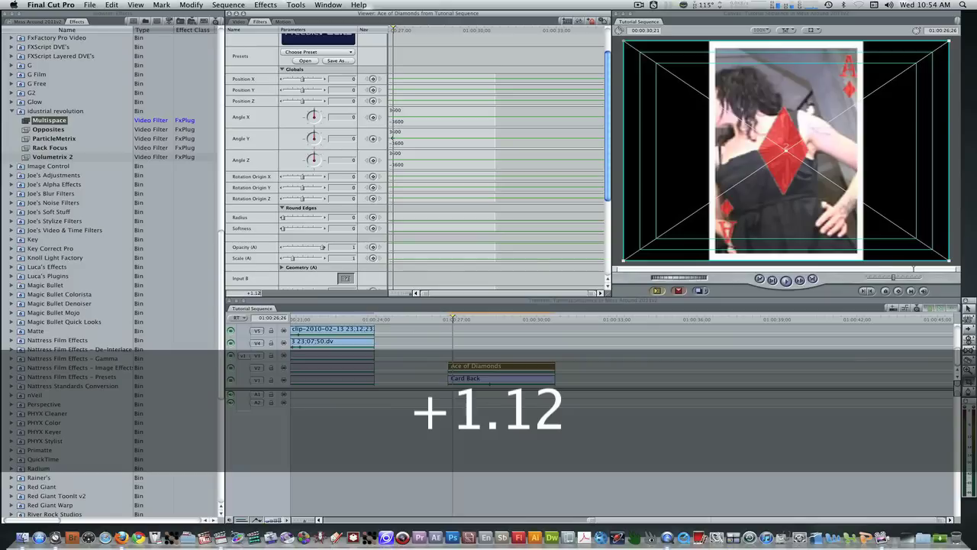
{"action": "key", "text": "Return"}
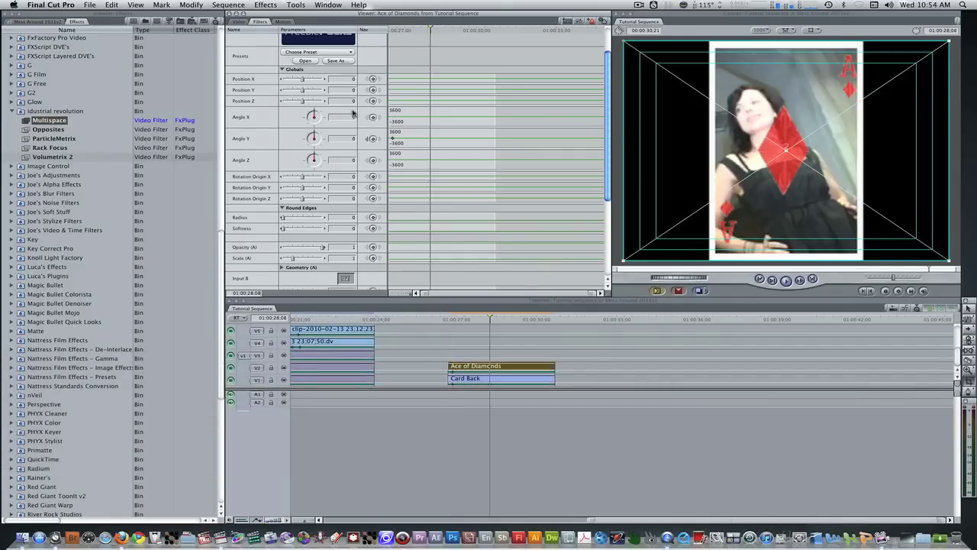
{"action": "left_click", "coordinate": [374, 140]}
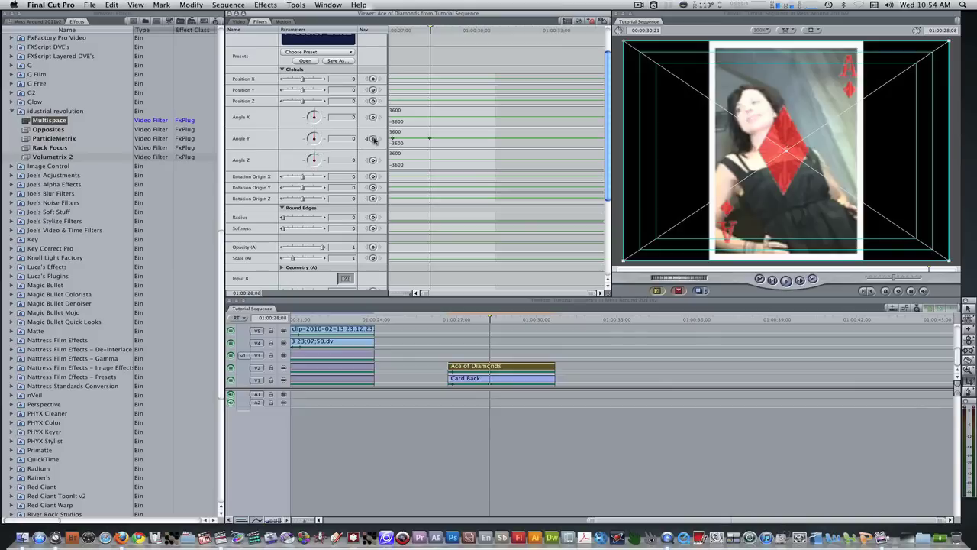
Step: Set the Ace of Diamonds' Angle Y to 180 at its first keyframe
{"action": "key", "text": "alt+k"}
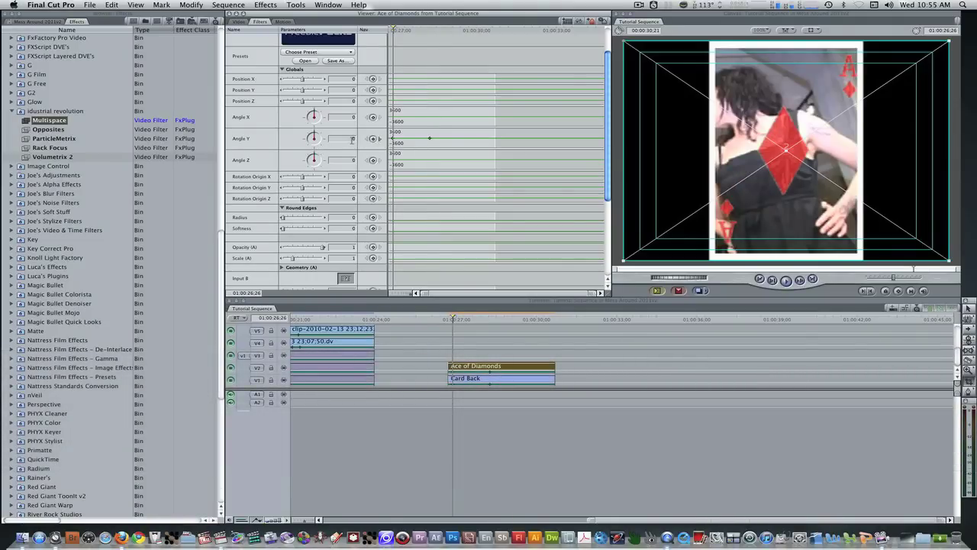
{"action": "left_click", "coordinate": [352, 140]}
{"action": "type", "text": "180"}
{"action": "key", "text": "Return"}
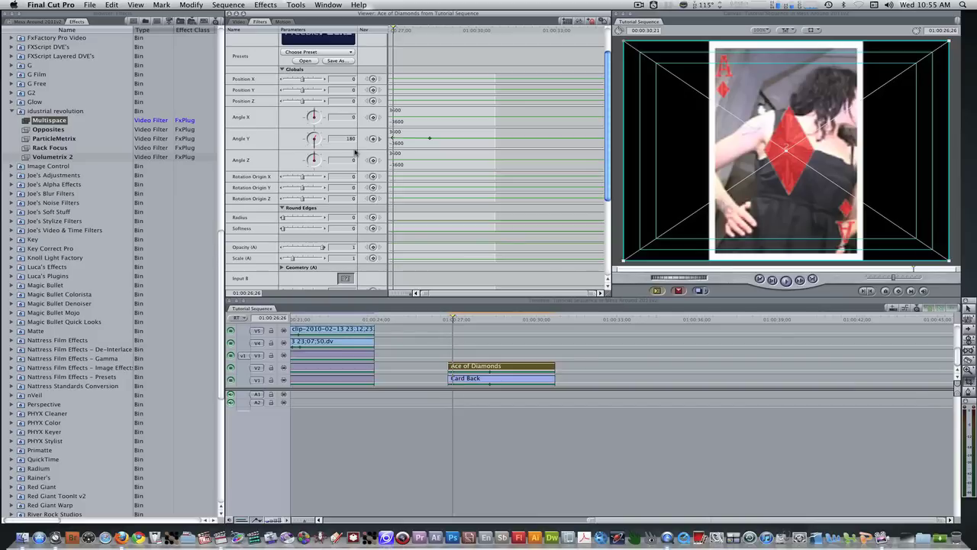
Step: Trim the start of the Ace of Diamonds nest to 01:00:27;17, the frame where Angle Y reaches 90, using Extend Edit
{"action": "key", "text": "Right"}
{"action": "key", "text": "Right"}
{"action": "key", "text": "Right"}
{"action": "key", "text": "Right"}
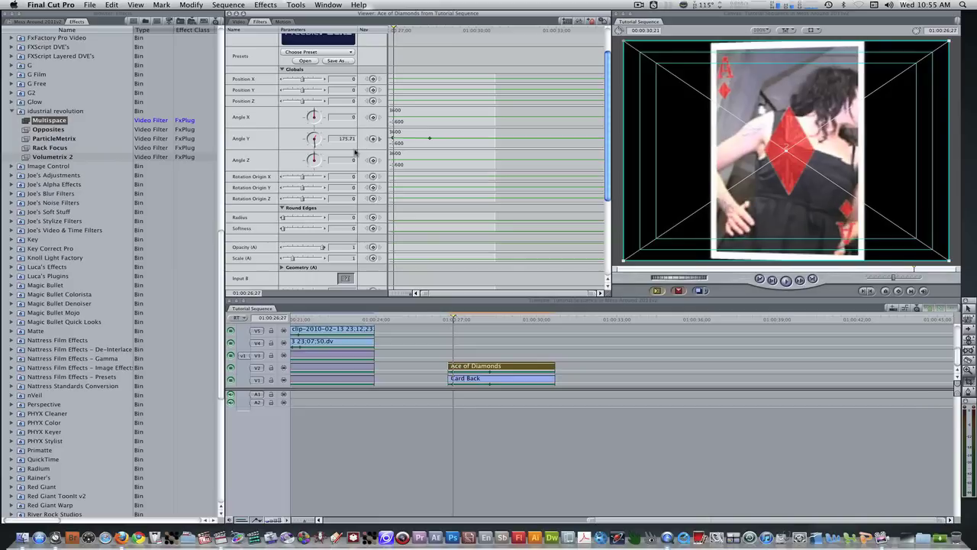
{"action": "key", "text": "Right"}
{"action": "key", "text": "Right"}
{"action": "key", "text": "Right"}
{"action": "key", "text": "Right"}
{"action": "key", "text": "Right"}
{"action": "key", "text": "Right"}
{"action": "key", "text": "Right"}
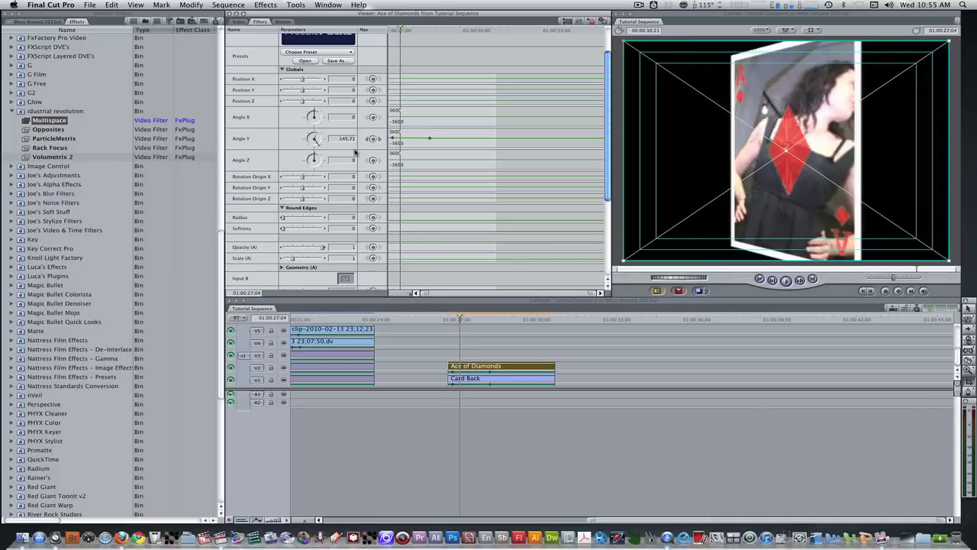
{"action": "key", "text": "Right"}
{"action": "key", "text": "Right"}
{"action": "key", "text": "Right"}
{"action": "key", "text": "Right"}
{"action": "key", "text": "Right"}
{"action": "key", "text": "Right"}
{"action": "key", "text": "Right"}
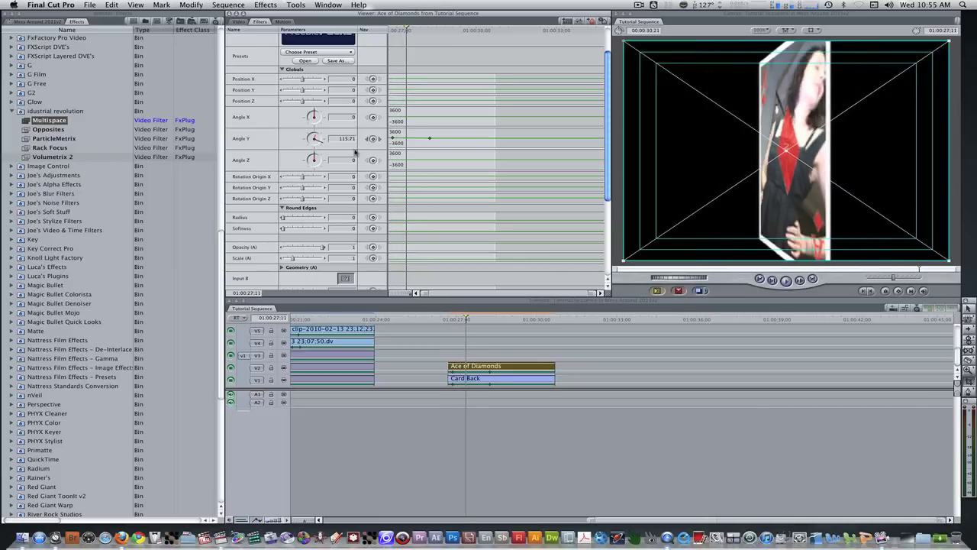
{"action": "key", "text": "Right"}
{"action": "key", "text": "Right"}
{"action": "key", "text": "Right"}
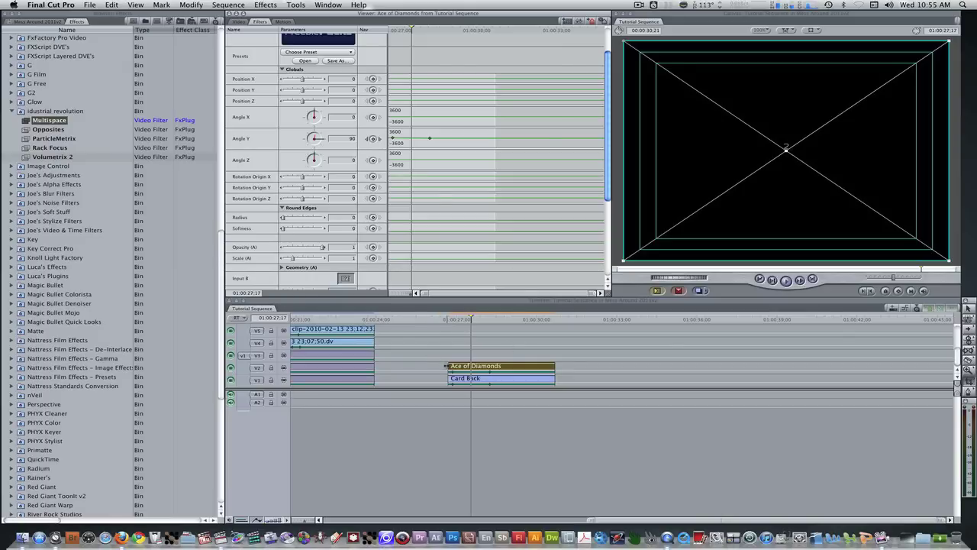
{"action": "left_click", "coordinate": [448, 366]}
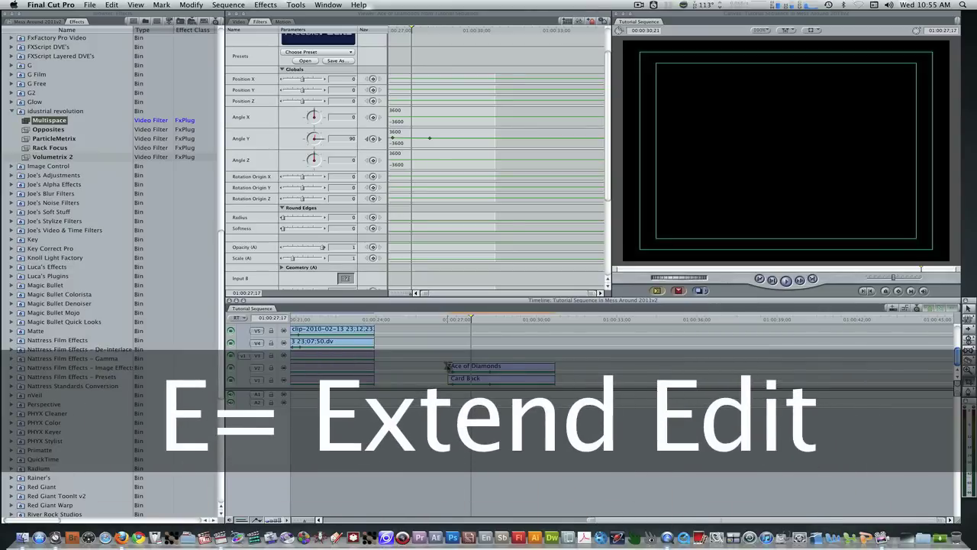
{"action": "key", "text": "e"}
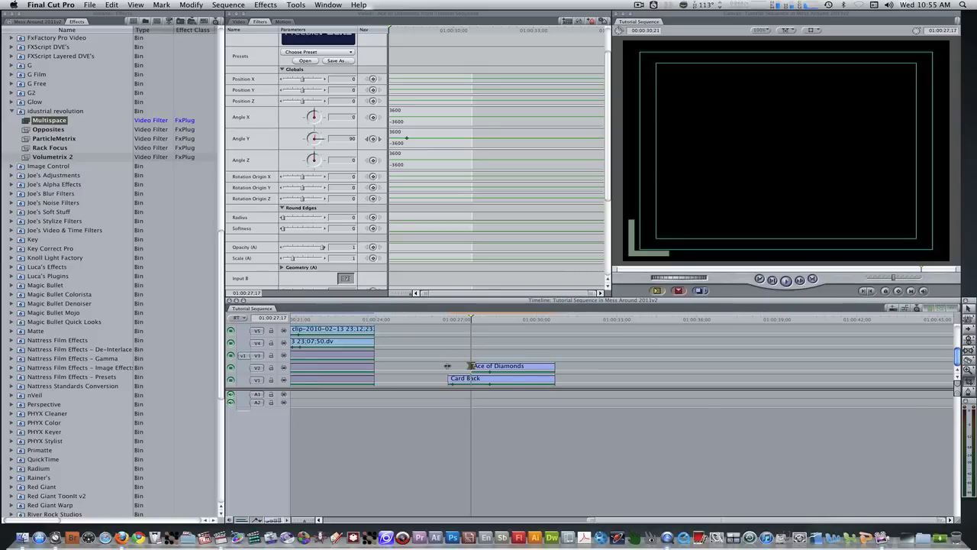
Step: Trim the end of the Card Back nest on V1 to the playhead at 01:00:27;17 with Extend Edit
{"action": "left_click", "coordinate": [458, 378]}
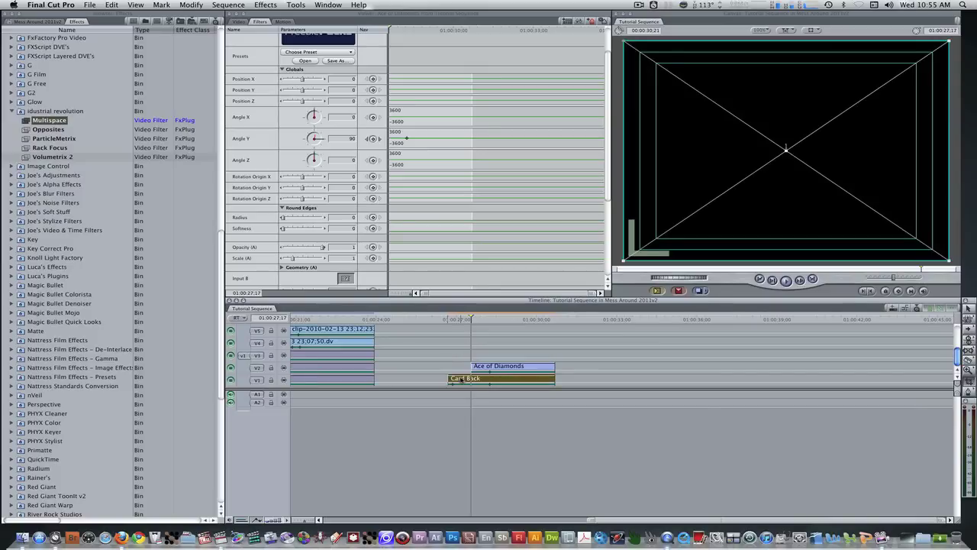
{"action": "left_click", "coordinate": [555, 378]}
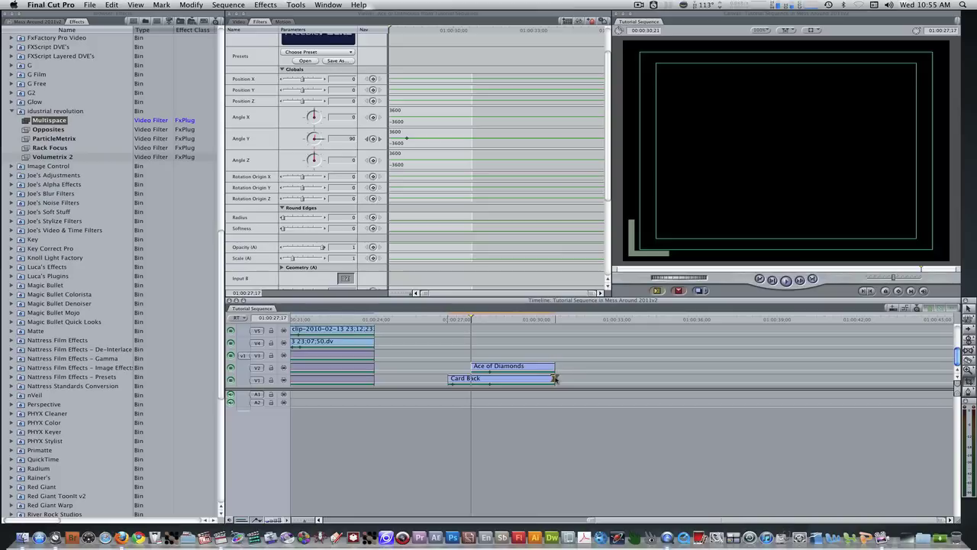
{"action": "key", "text": "e"}
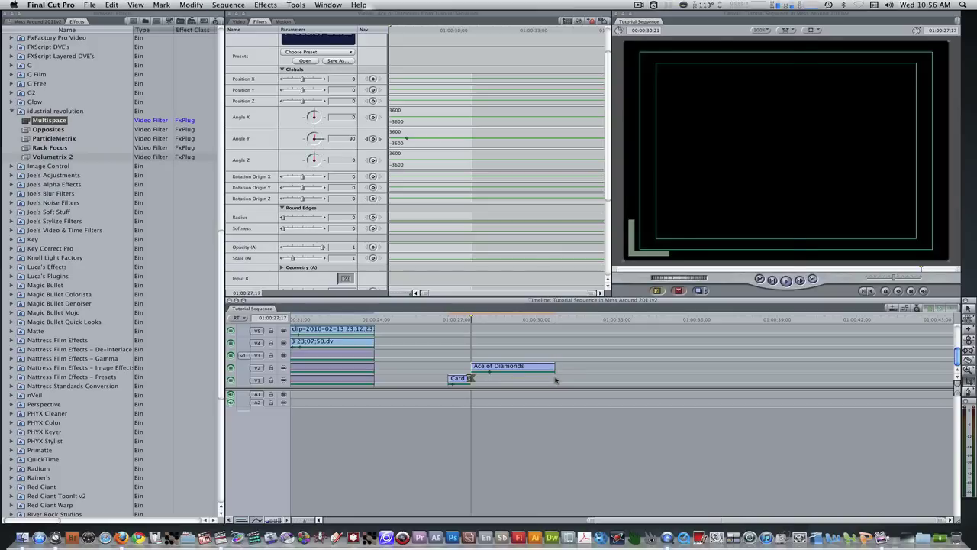
Step: Check the frames around the card change and render the whole sequence
{"action": "key", "text": "Left"}
{"action": "key", "text": "Left"}
{"action": "key", "text": "Left"}
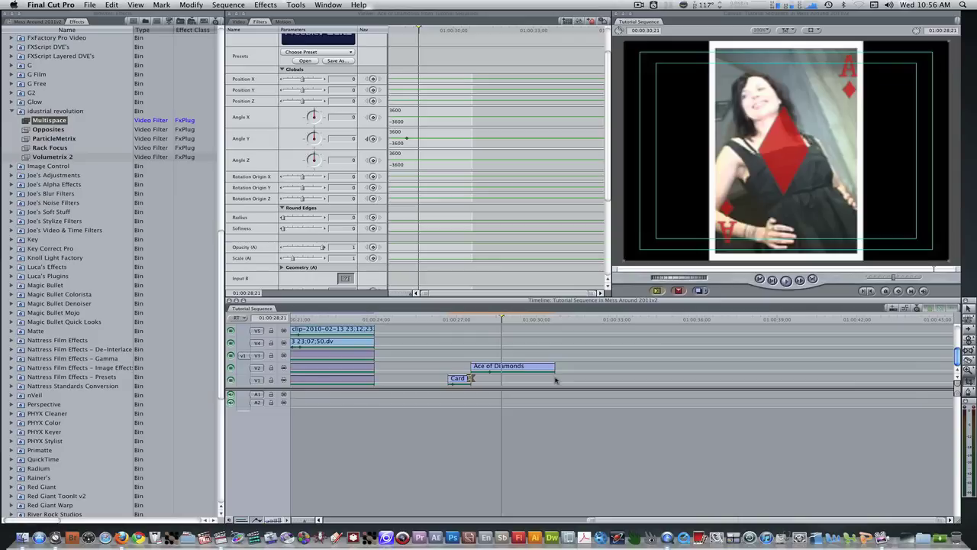
{"action": "key", "text": "alt+r"}
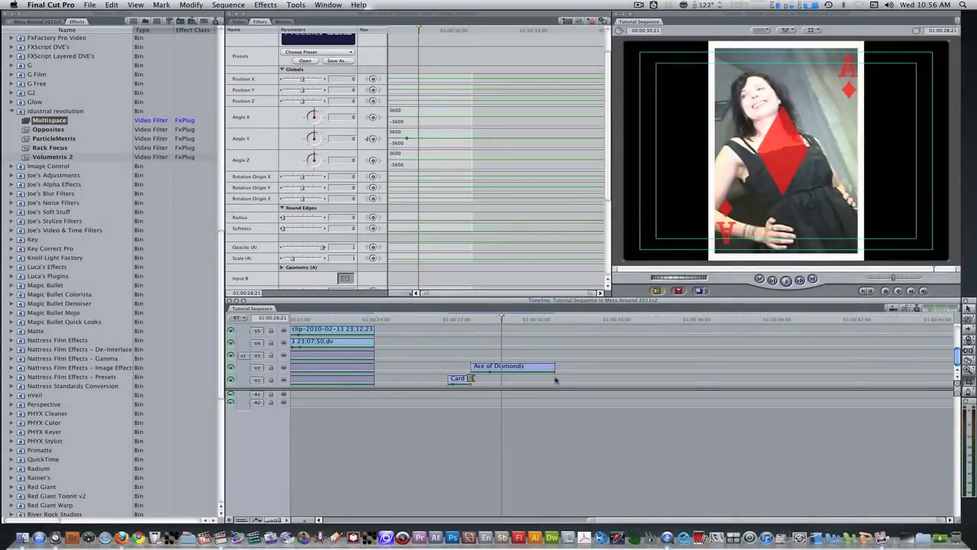
Step: Play back the rendered card flip from the start of Card Back and return the playhead to that start
{"action": "key", "text": "Up"}
{"action": "key", "text": "Up"}
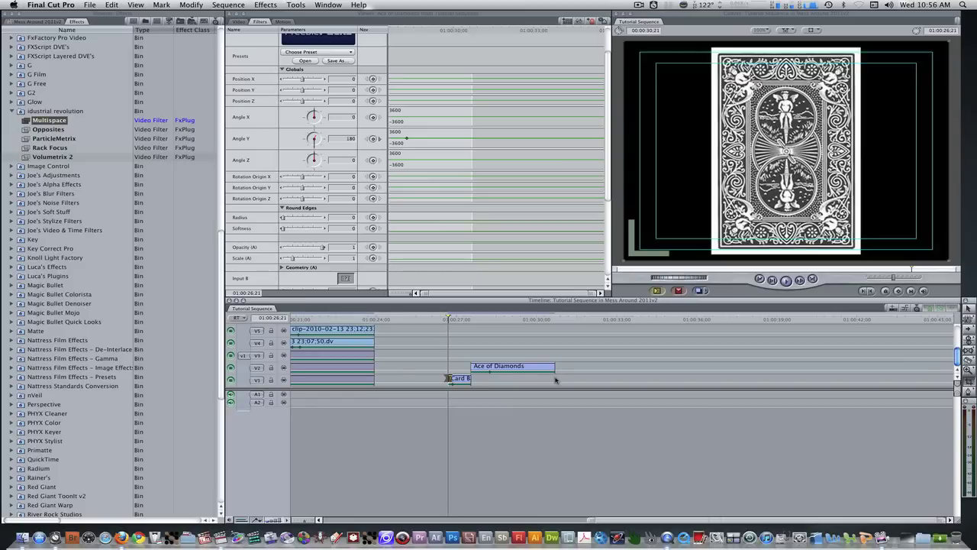
{"action": "key", "text": "space"}
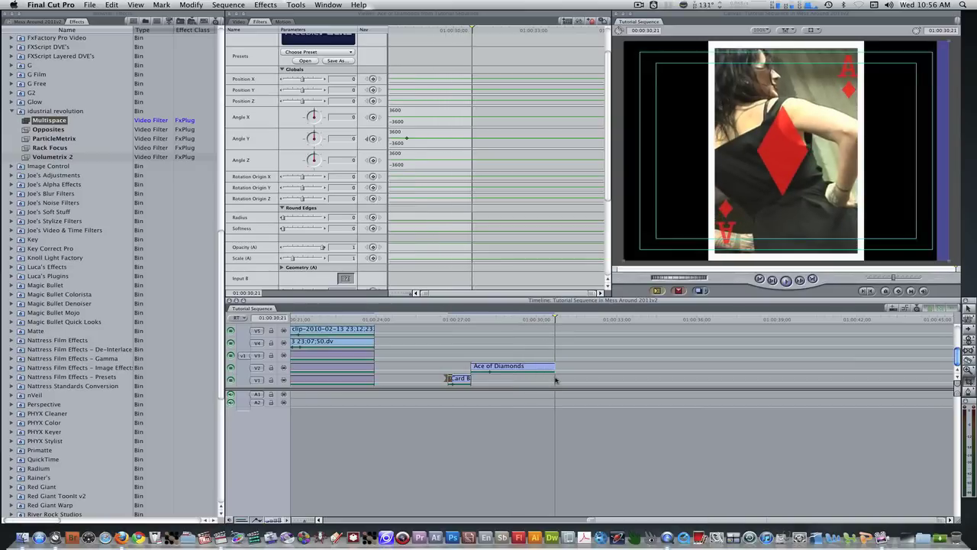
{"action": "left_click", "coordinate": [456, 319]}
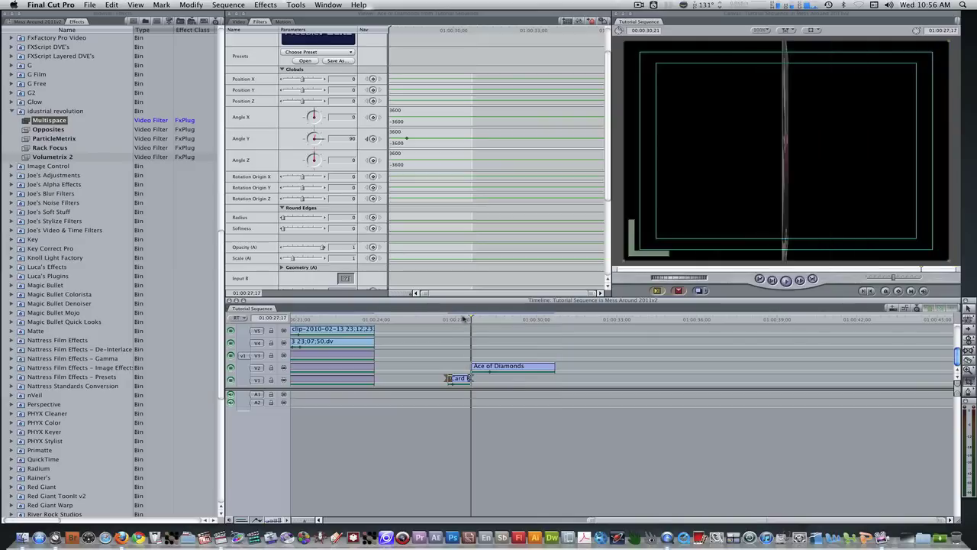
{"action": "left_click_drag", "start_coordinate": [456, 319], "coordinate": [448, 319]}
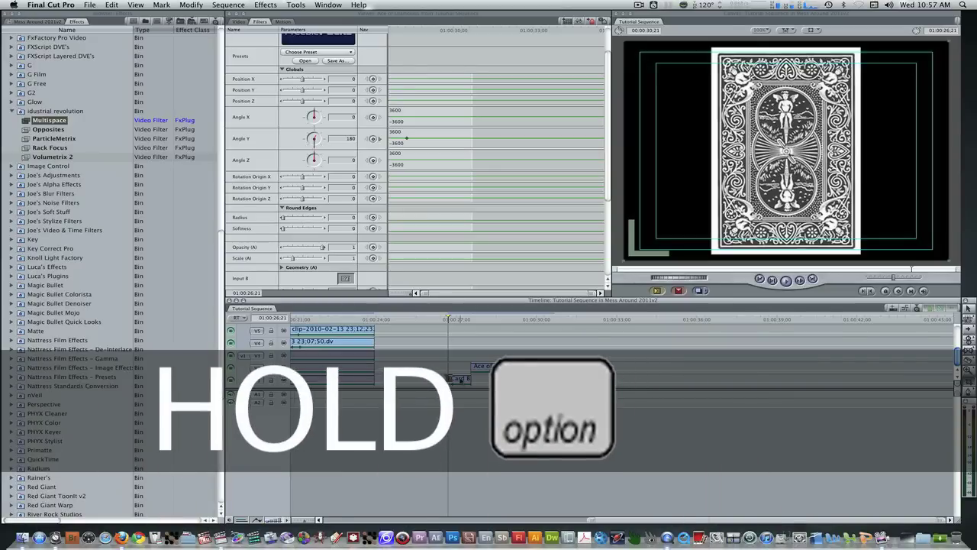
Step: Open the nested Card Back clip's filter settings and set its Multispace Scale (A) to 0.9
{"action": "double_click", "coordinate": [458, 379], "text": "alt"}
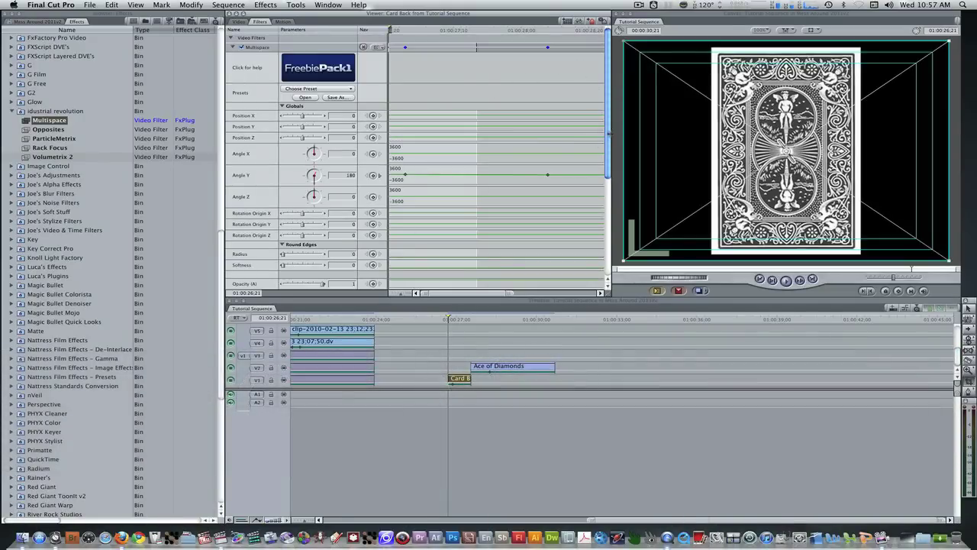
{"action": "left_click_drag", "start_coordinate": [609, 135], "coordinate": [606, 191]}
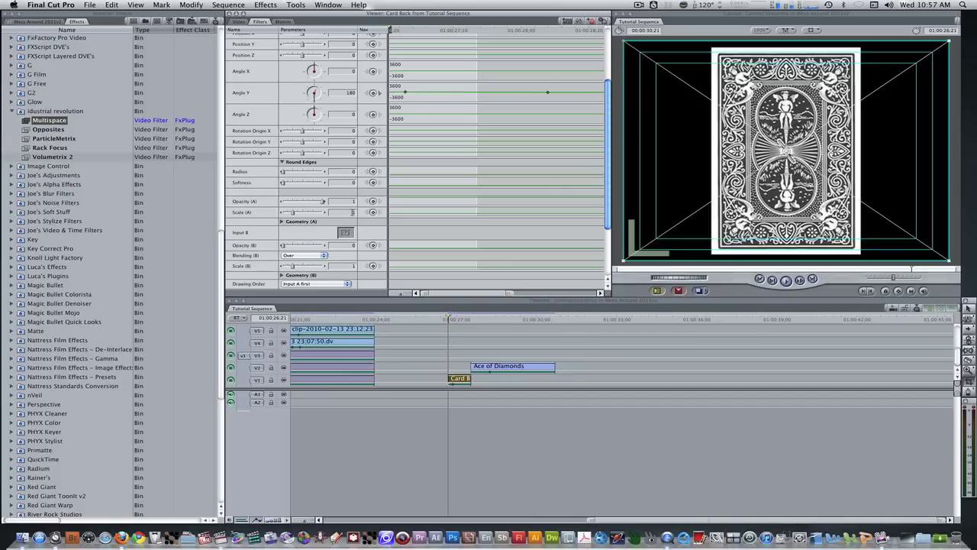
{"action": "left_click", "coordinate": [353, 212]}
{"action": "type", "text": "0.9"}
{"action": "key", "text": "Return"}
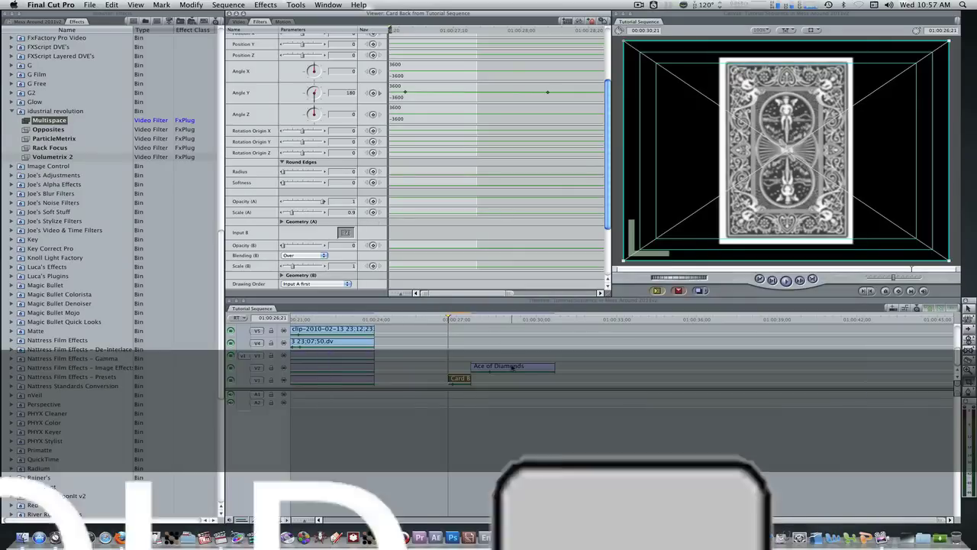
Step: Open the Ace of Diamonds nest's filter settings and set its Multispace Scale (A) to 0.9 as well
{"action": "double_click", "coordinate": [512, 367]}
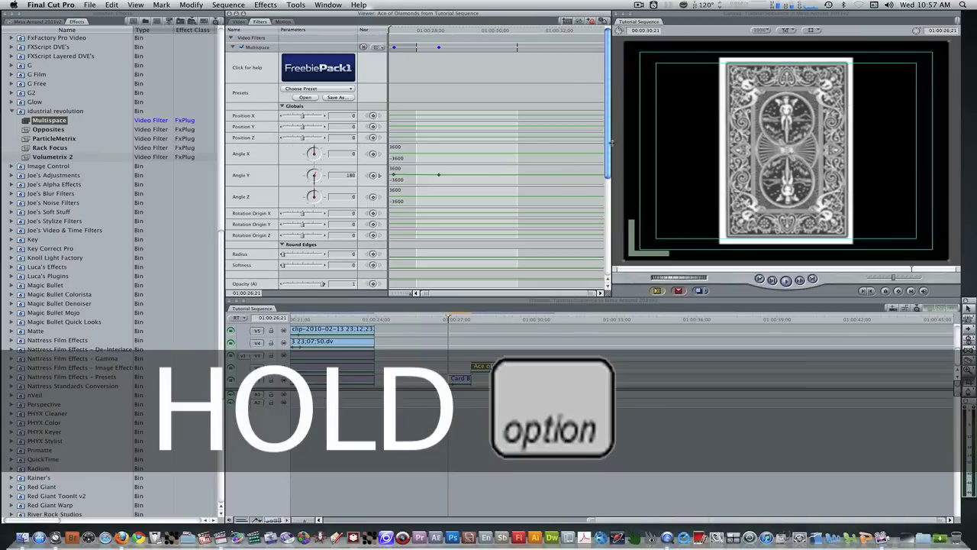
{"action": "left_click_drag", "start_coordinate": [611, 142], "coordinate": [605, 218]}
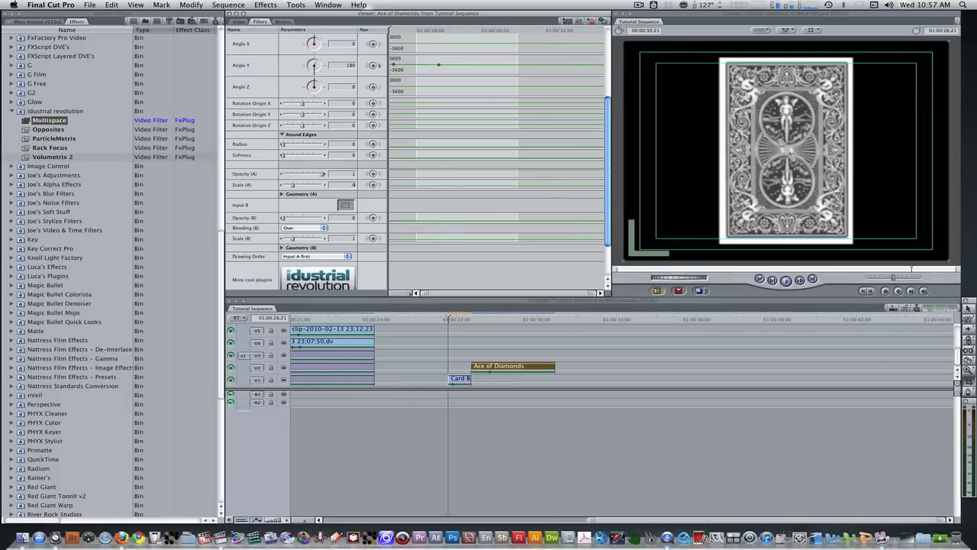
{"action": "key", "text": "Return"}
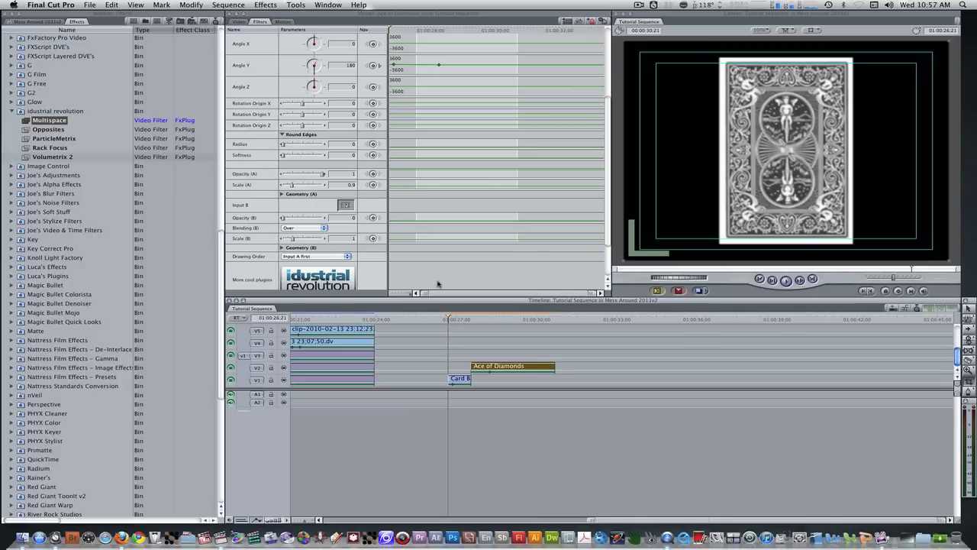
Step: Render the rescaled card clips and play back the flip through the end of Ace of Diamonds
{"action": "key", "text": "super+r"}
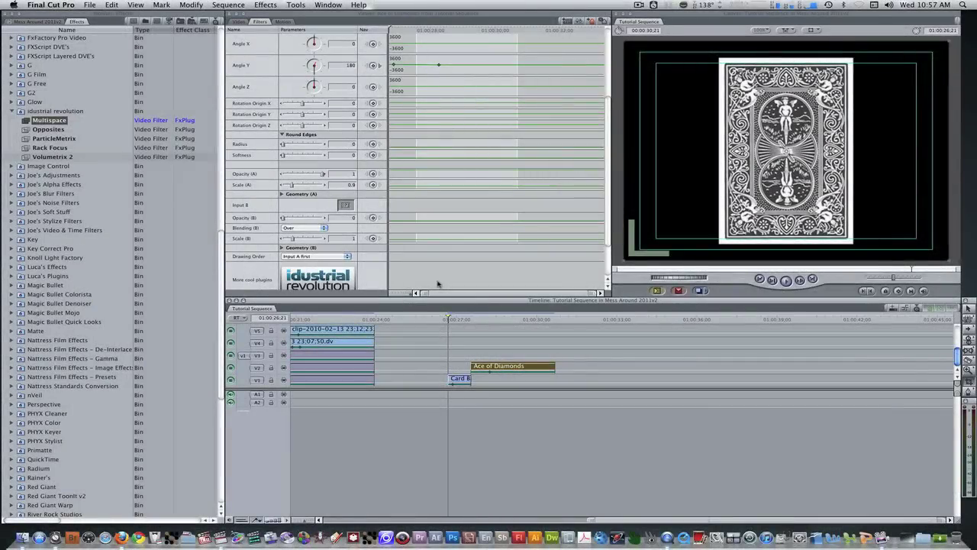
{"action": "key", "text": "space"}
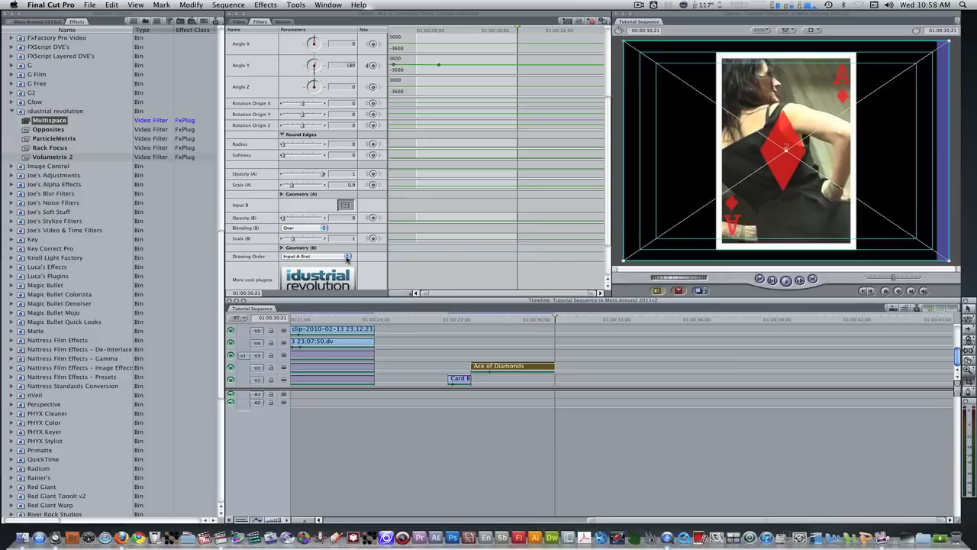
{"action": "scroll", "coordinate": [344, 263], "scroll_direction": "down", "scroll_amount": 1}
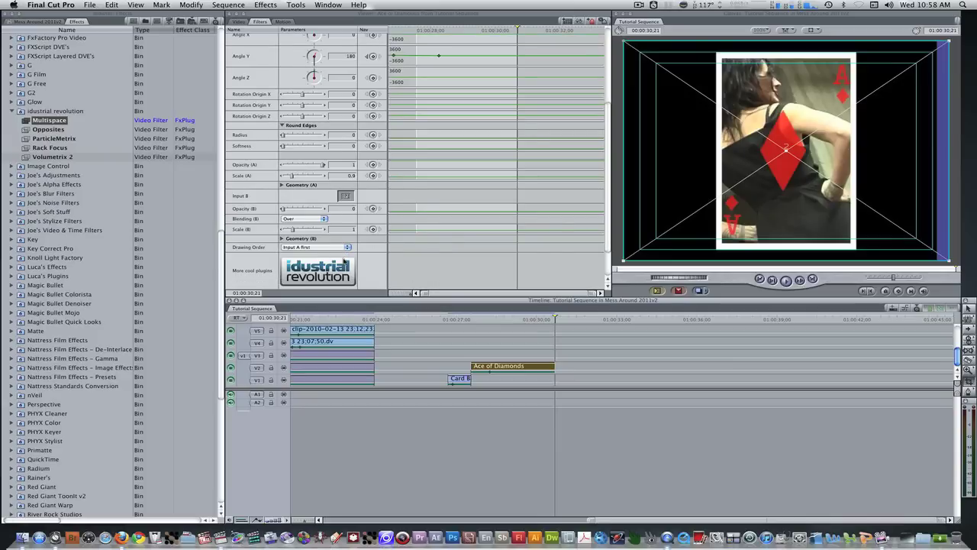